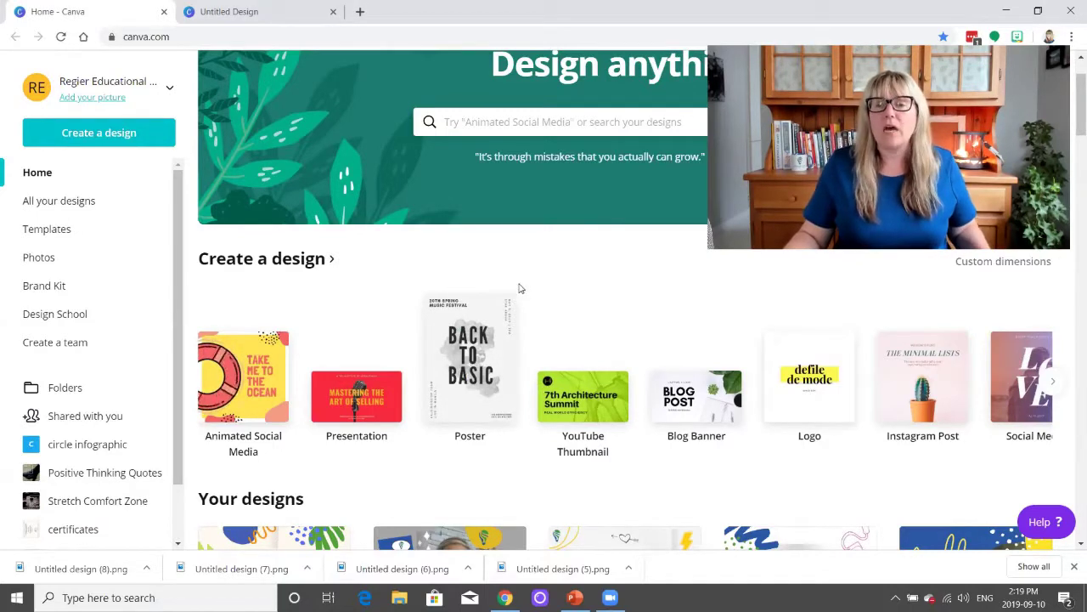
# Create a new Animated Social Media design at 800 × 800 px
pyautogui.scroll(-1, 548, 316)
pyautogui.scroll(-1, 548, 316)
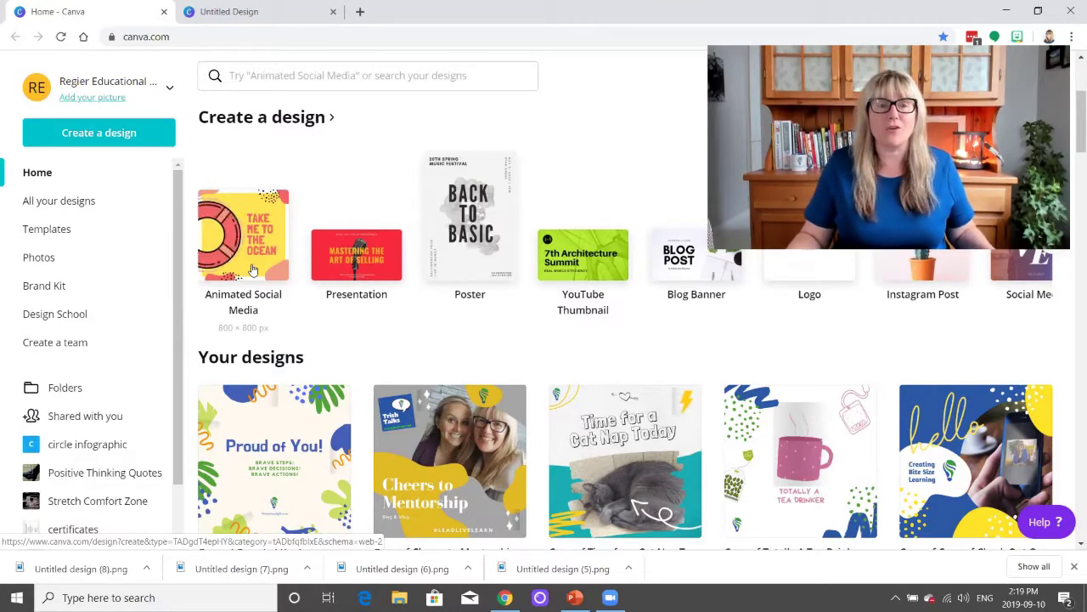
pyautogui.scroll(-1, 510, 331)
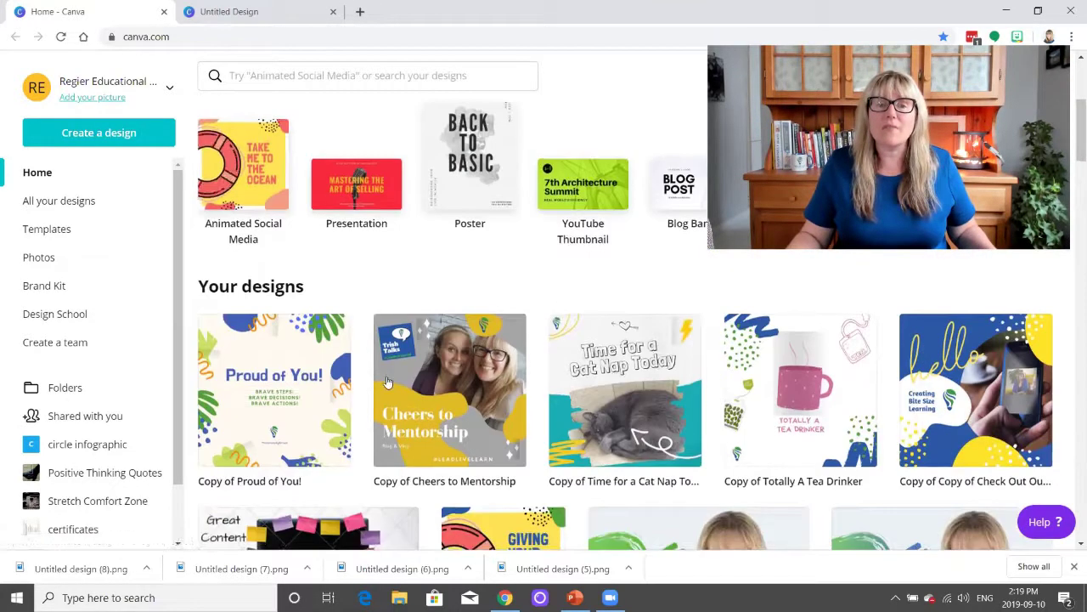
pyautogui.scroll(-1, 688, 365)
pyautogui.scroll(-1, 695, 399)
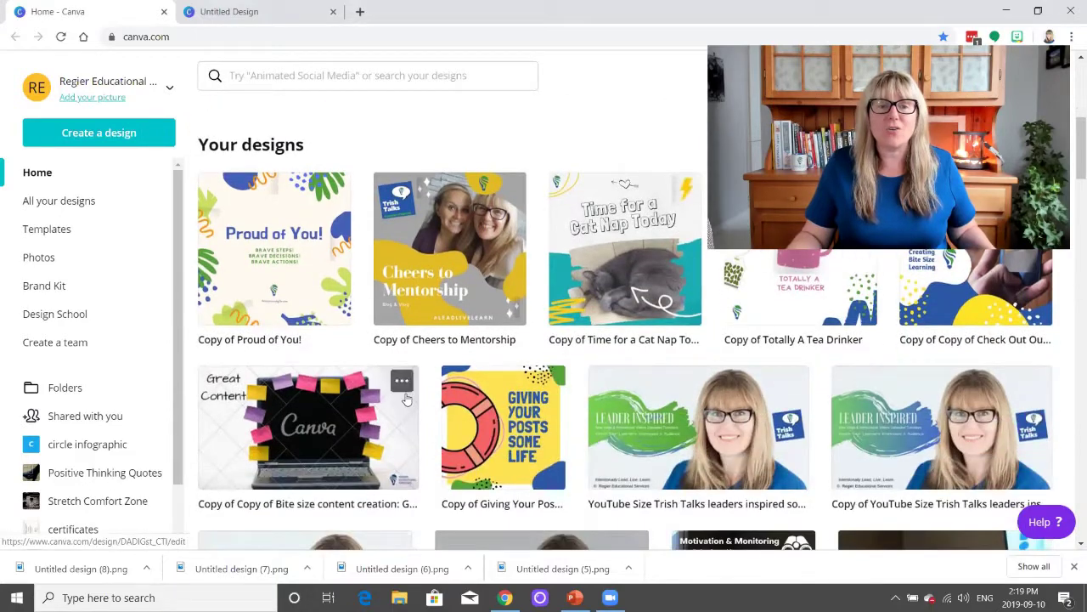
pyautogui.scroll(4, 399, 382)
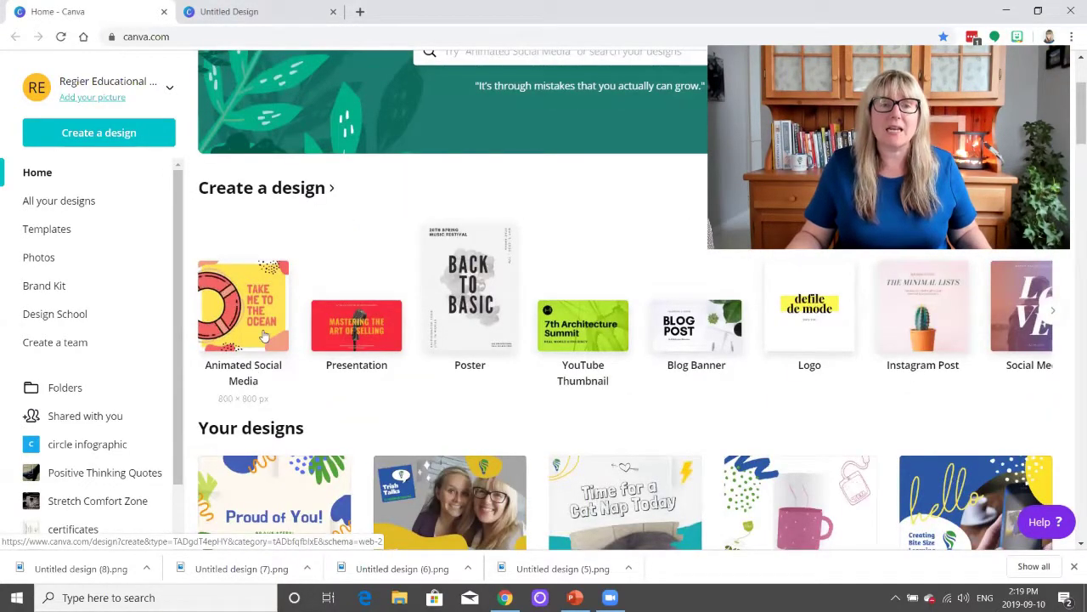
pyautogui.click(265, 324)
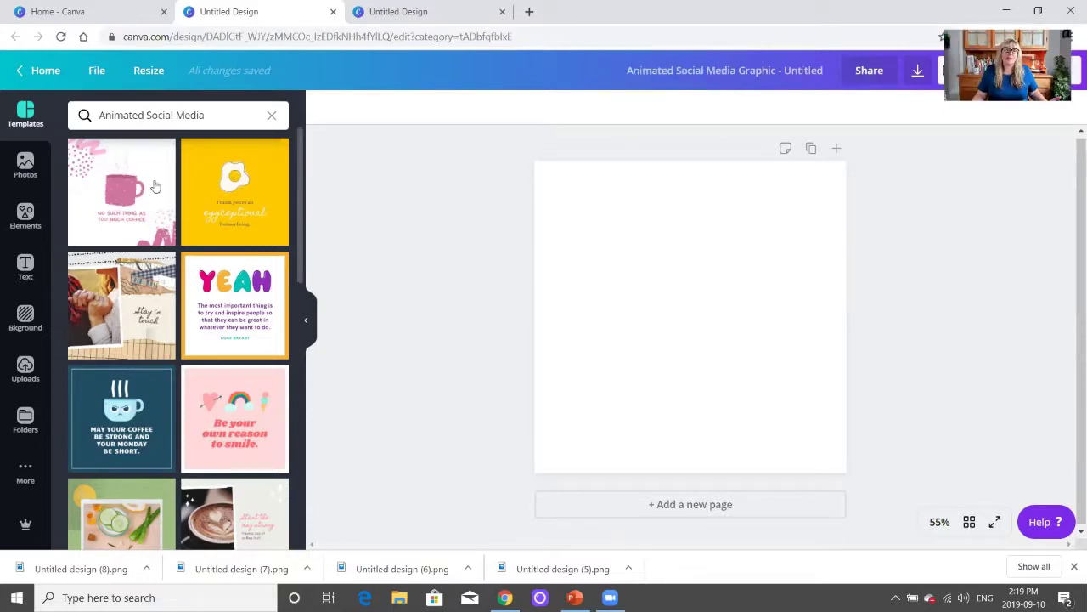
# Apply the "hello – Sending you a little love today" template with the round photo frame to the blank page
pyautogui.scroll(-3, 147, 164)
pyautogui.scroll(-2, 158, 206)
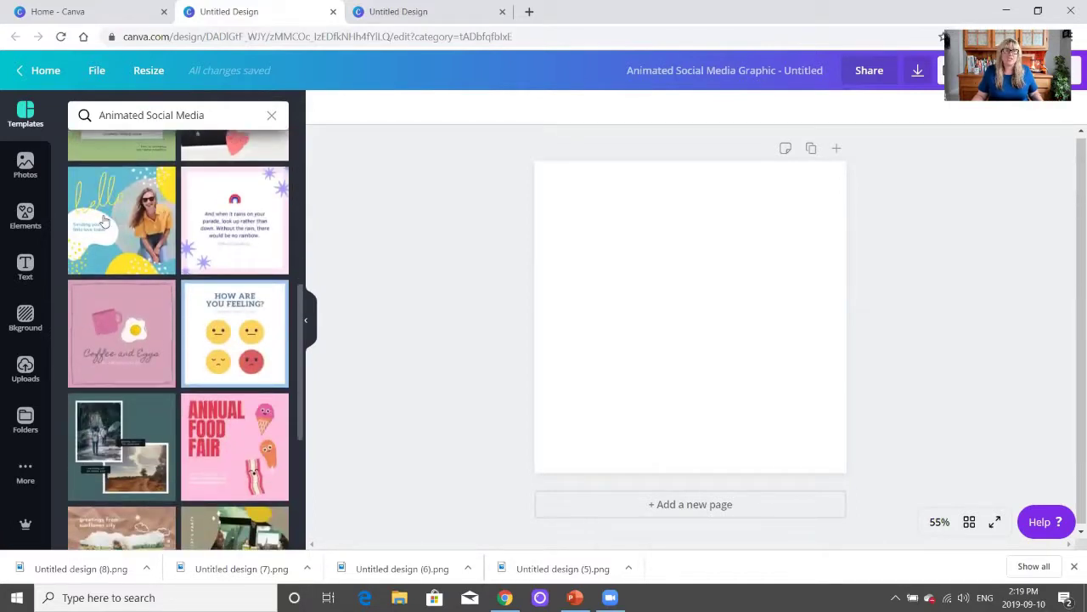
pyautogui.click(129, 225)
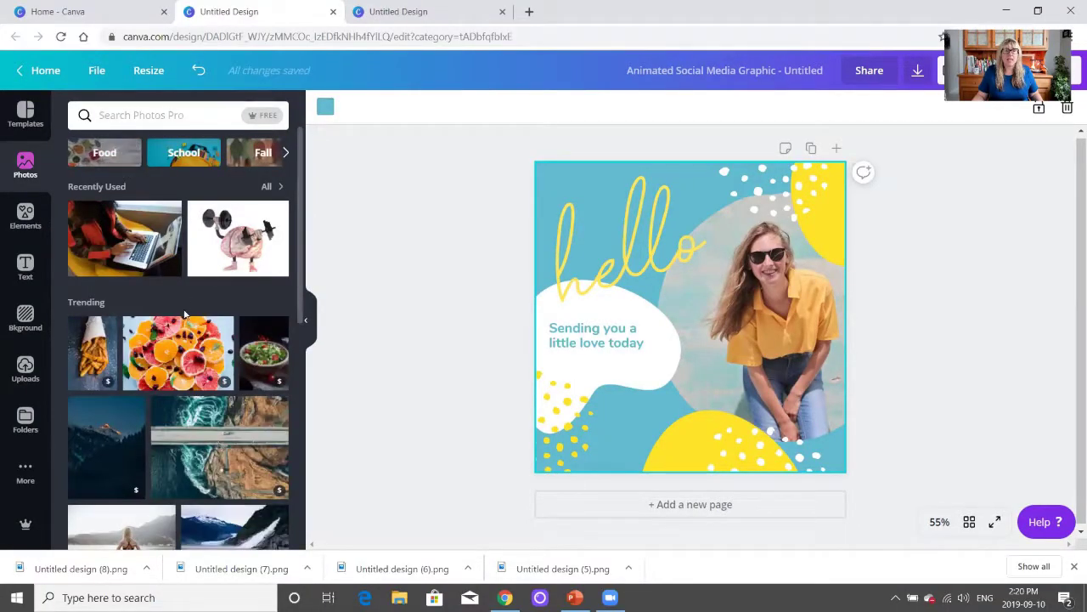
# Search for free "person workplace" photos and replace the template's photo with the person in a teal sweater writing in a notebook
pyautogui.scroll(-3, 145, 348)
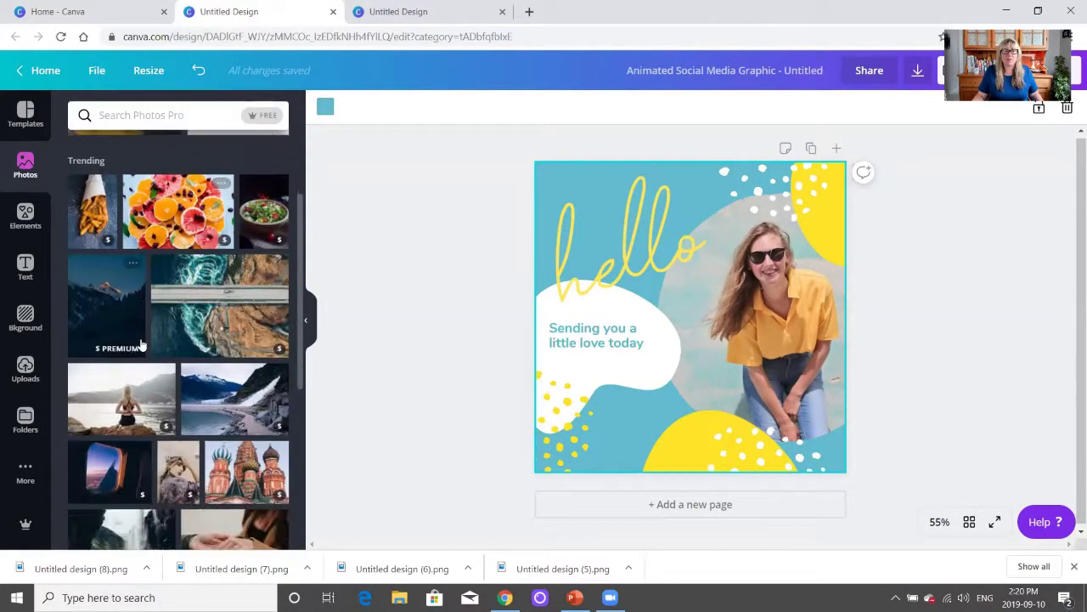
pyautogui.click(134, 113)
pyautogui.write('person t workplace')
pyautogui.press('Return')
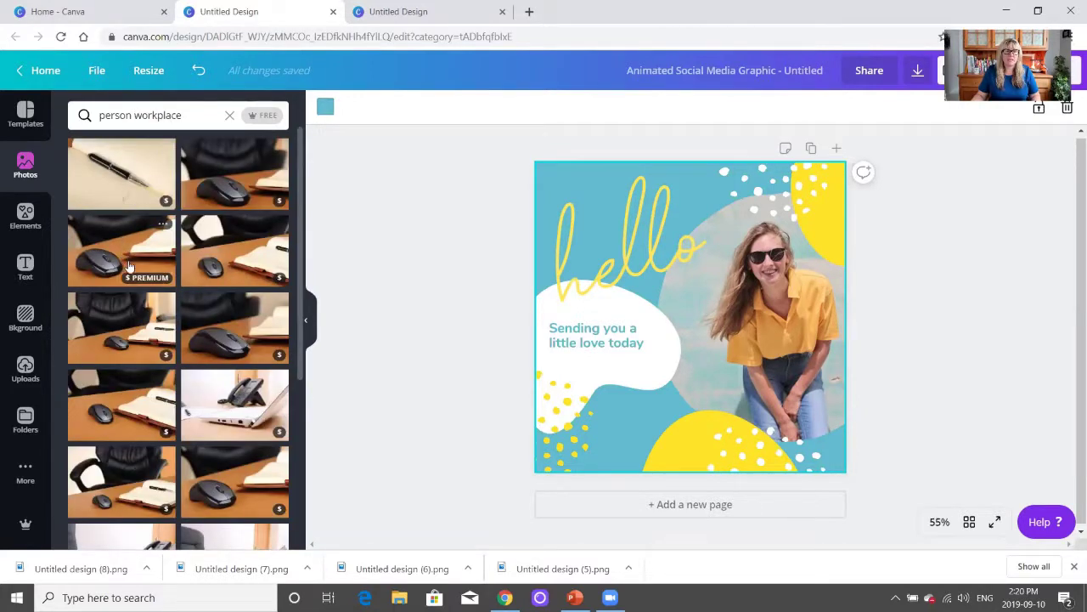
pyautogui.scroll(-3, 129, 267)
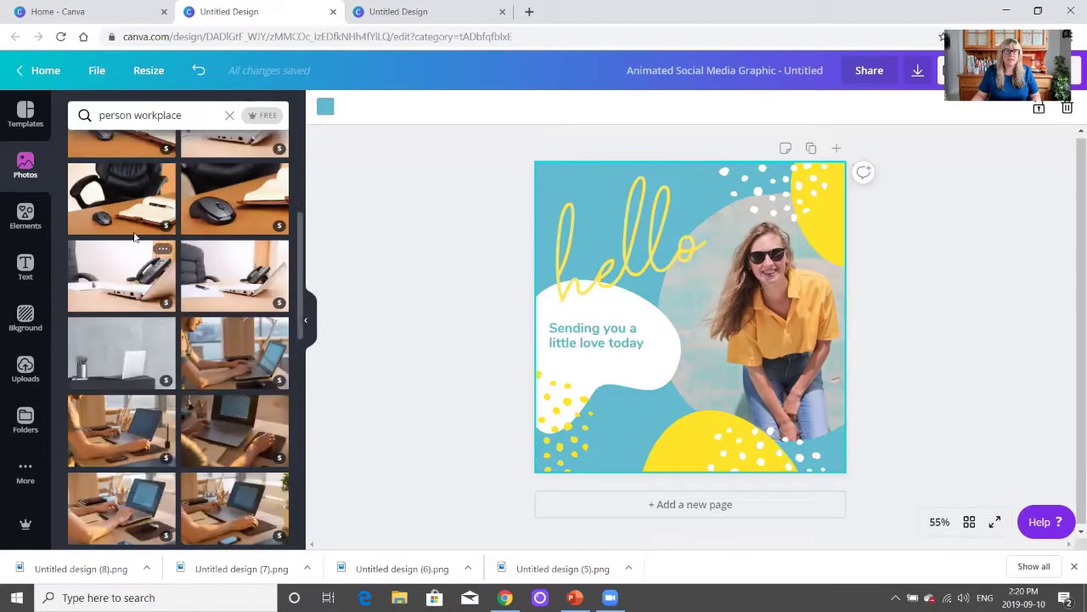
pyautogui.click(265, 117)
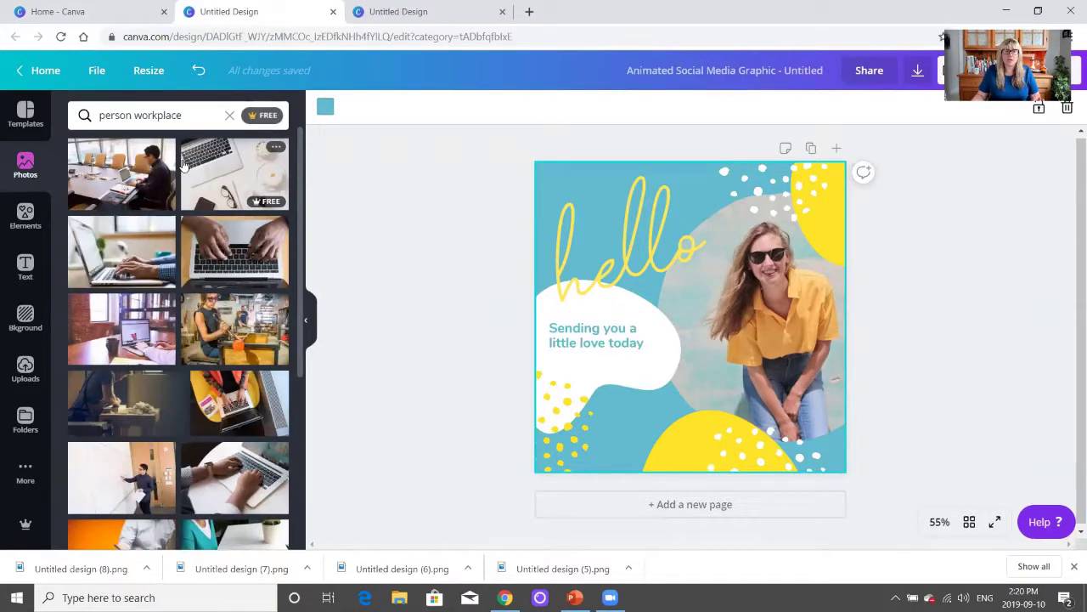
pyautogui.scroll(-3, 184, 189)
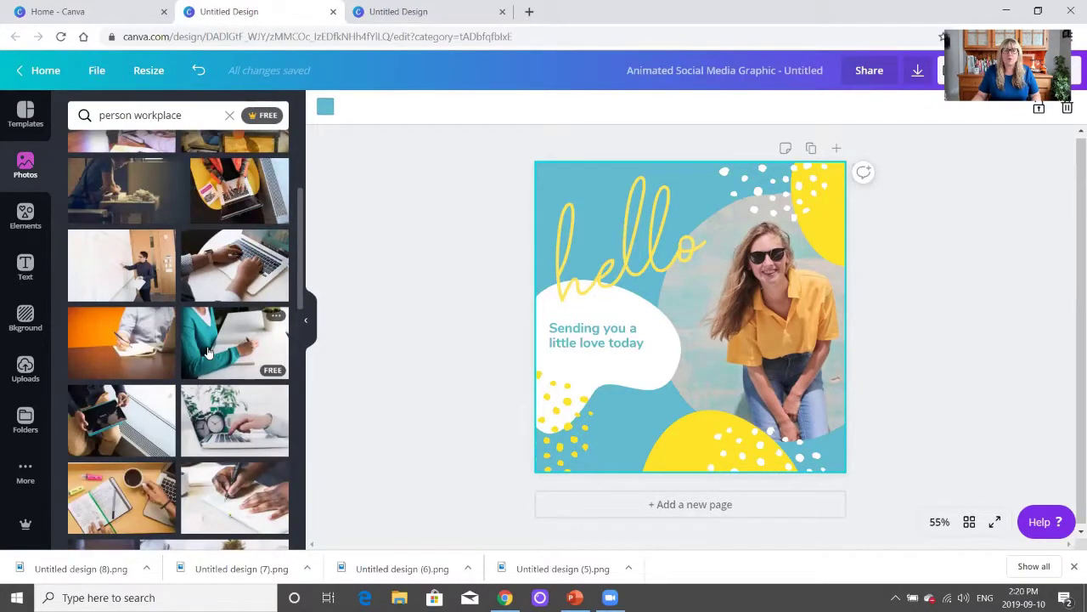
pyautogui.moveTo(251, 292); pyautogui.dragTo(714, 272)
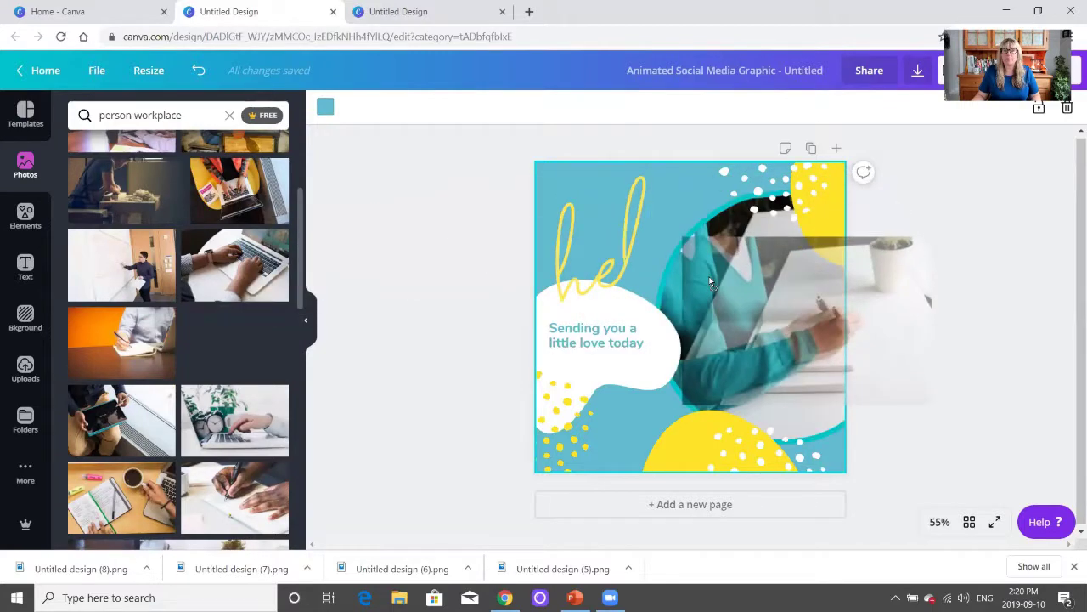
# Reposition the new photo's crop inside its frame so more of the teal sweater and collar shows
pyautogui.click(717, 296)
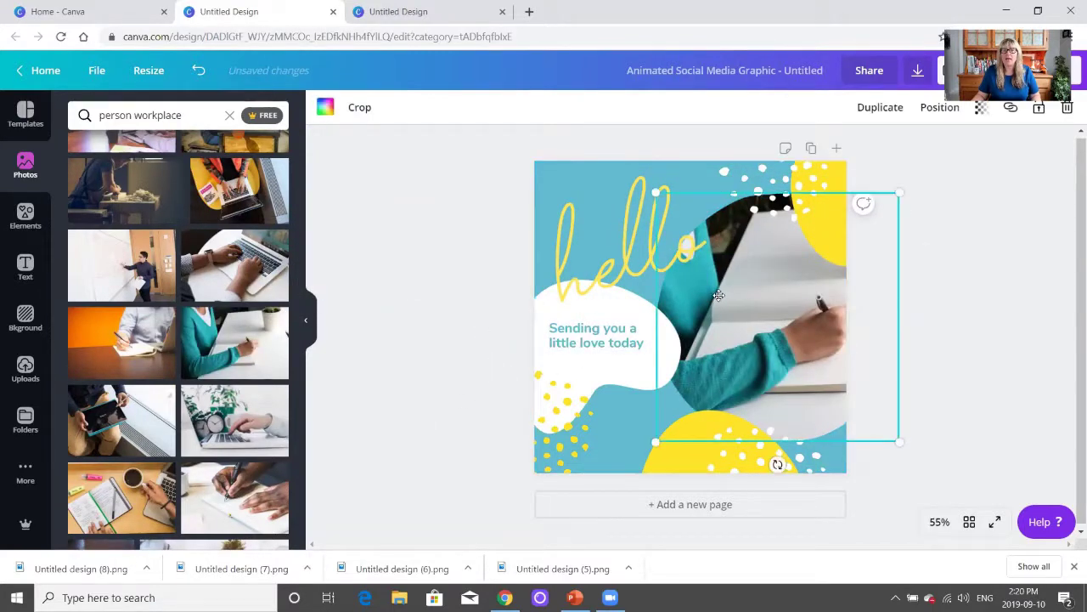
pyautogui.click(360, 108)
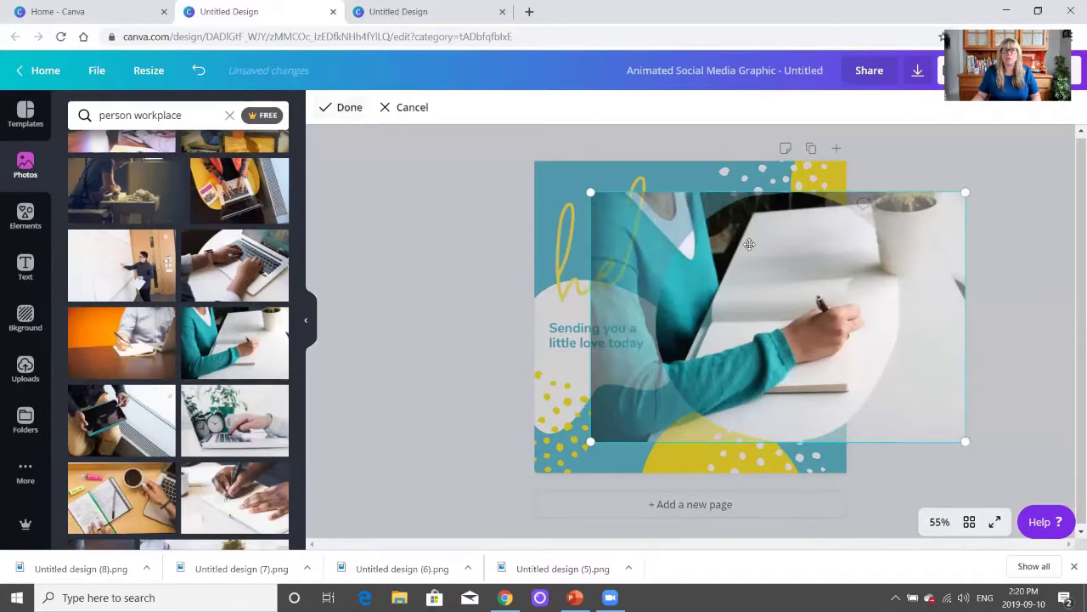
pyautogui.moveTo(742, 261); pyautogui.dragTo(832, 277)
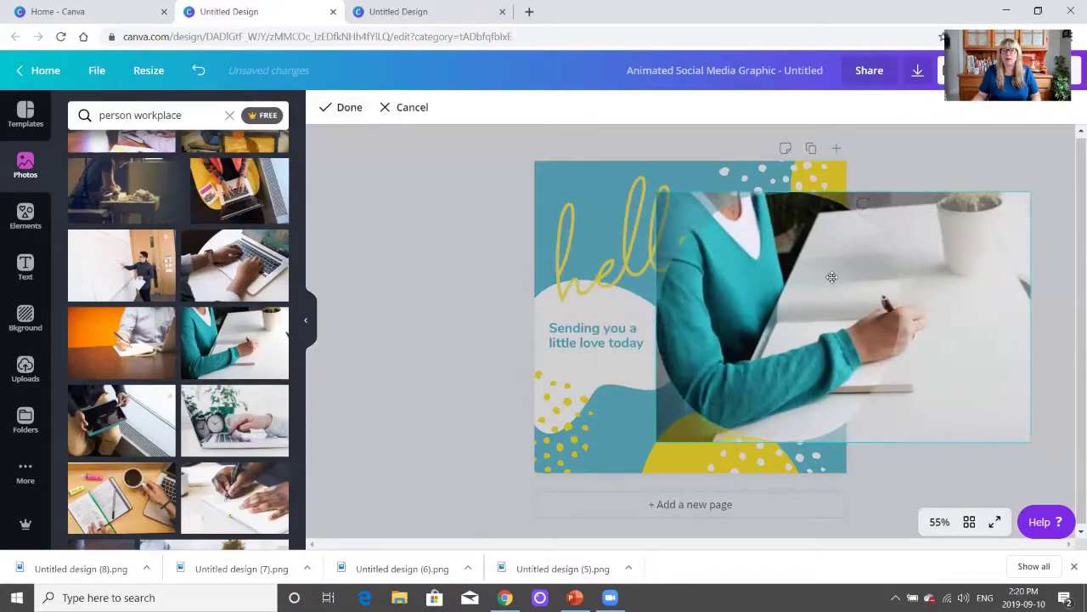
pyautogui.click(455, 298)
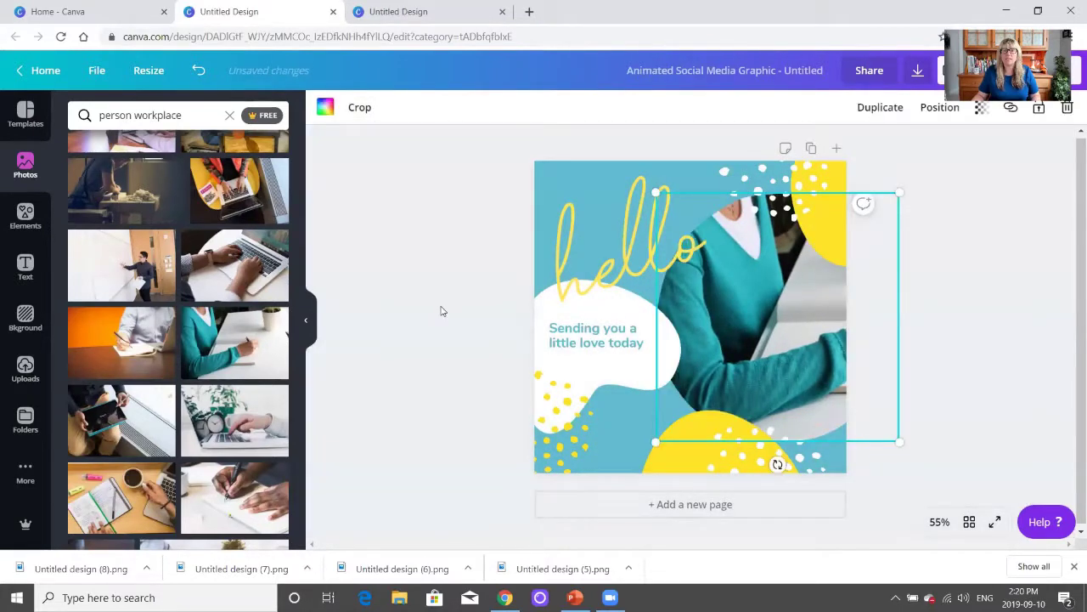
# Change the design's background to the dark green brand color
pyautogui.click(588, 174)
pyautogui.click(324, 104)
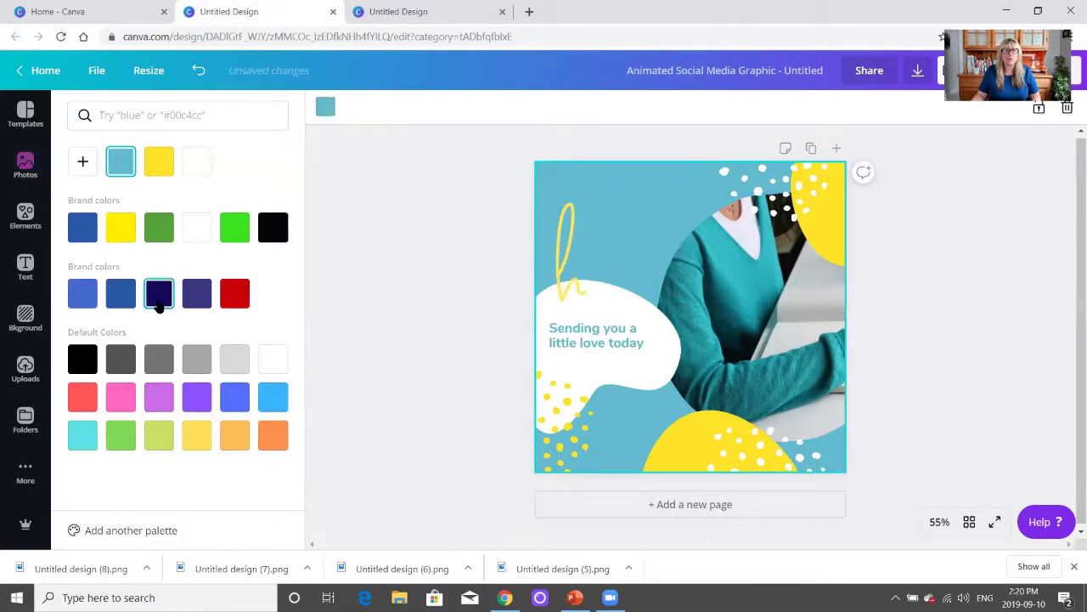
pyautogui.click(159, 231)
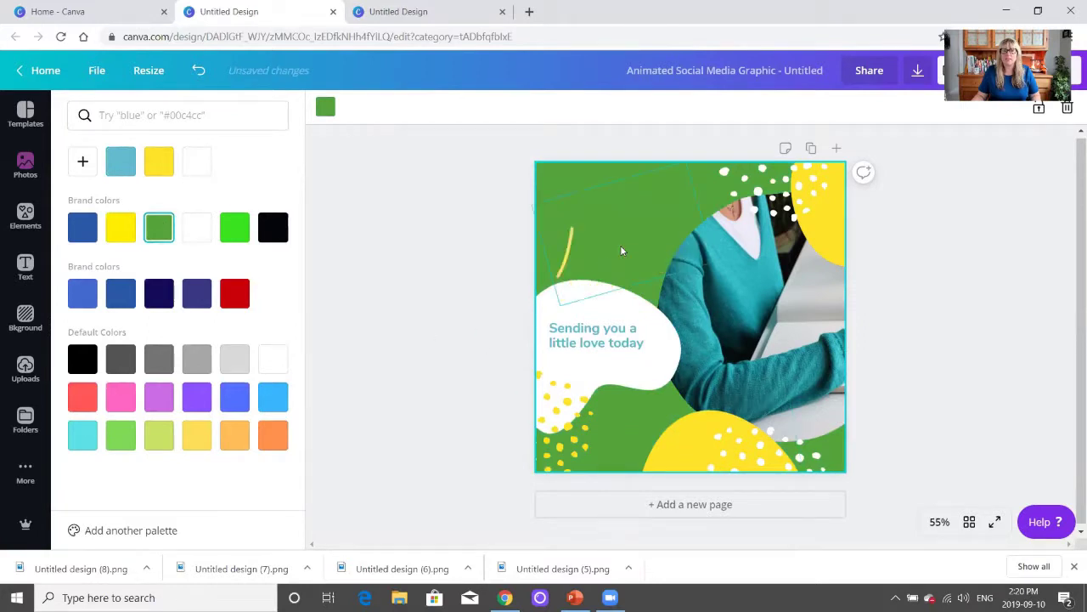
# Replace the text in the white speech bubble with "Create with CANVA"
pyautogui.click(598, 343)
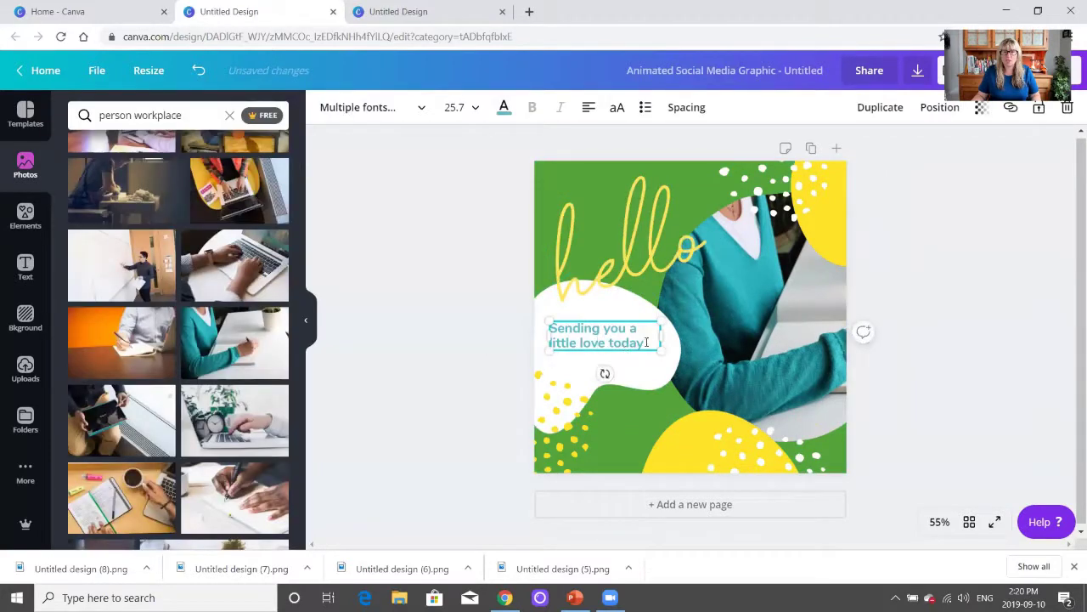
pyautogui.moveTo(562, 321); pyautogui.dragTo(548, 317)
pyautogui.write('Cre')
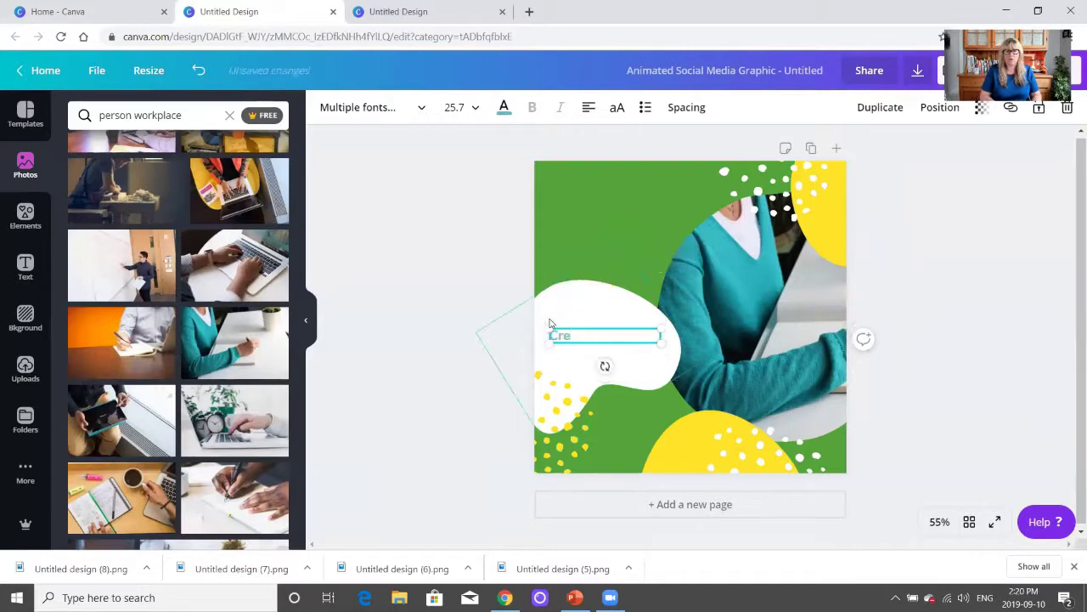
pyautogui.write('ate with CAN')
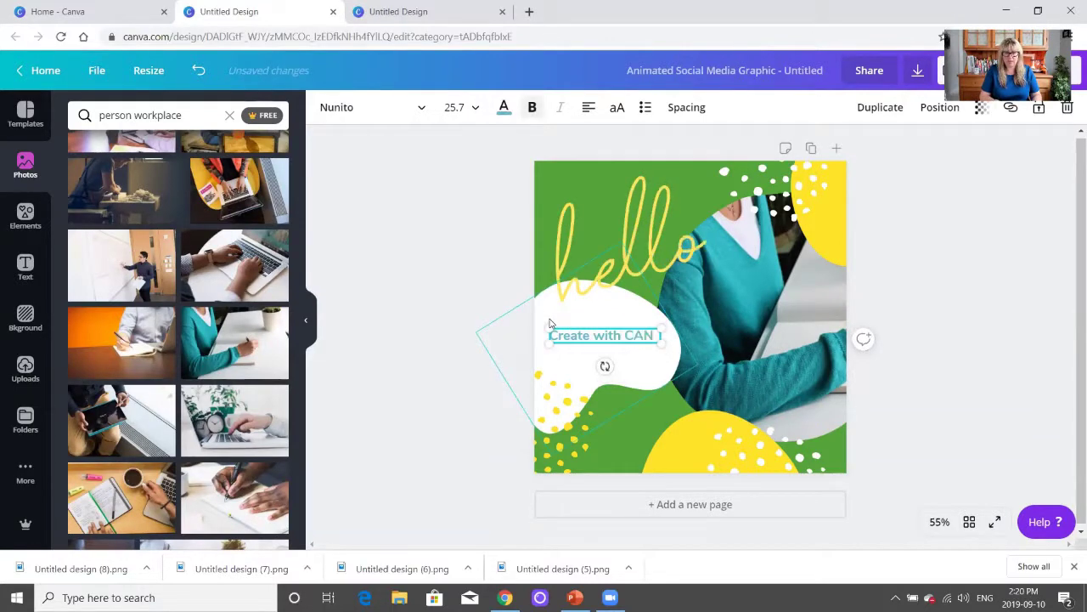
pyautogui.write('VA')
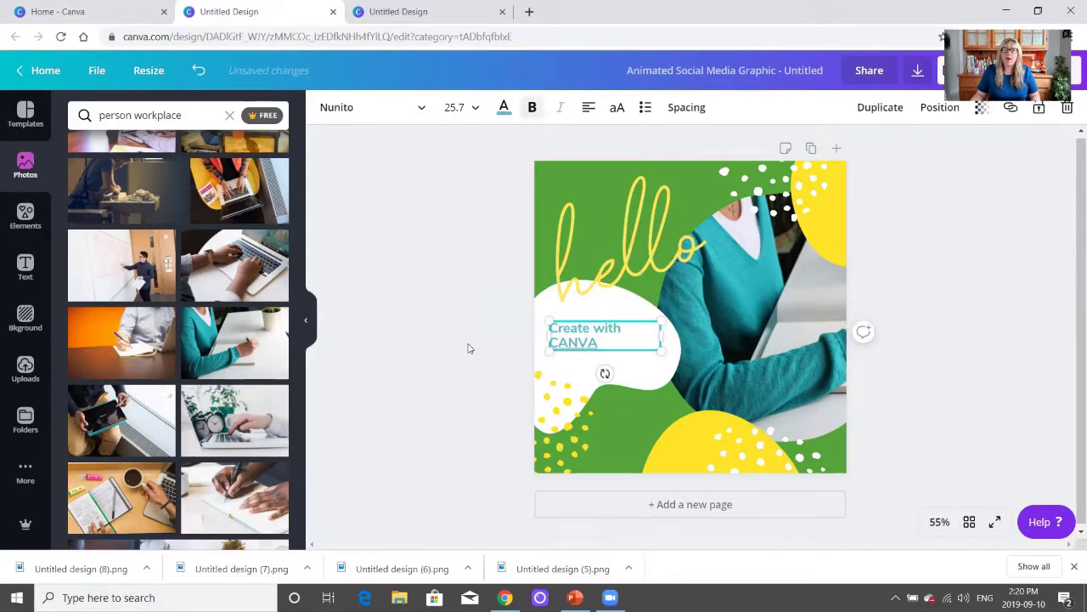
pyautogui.click(513, 339)
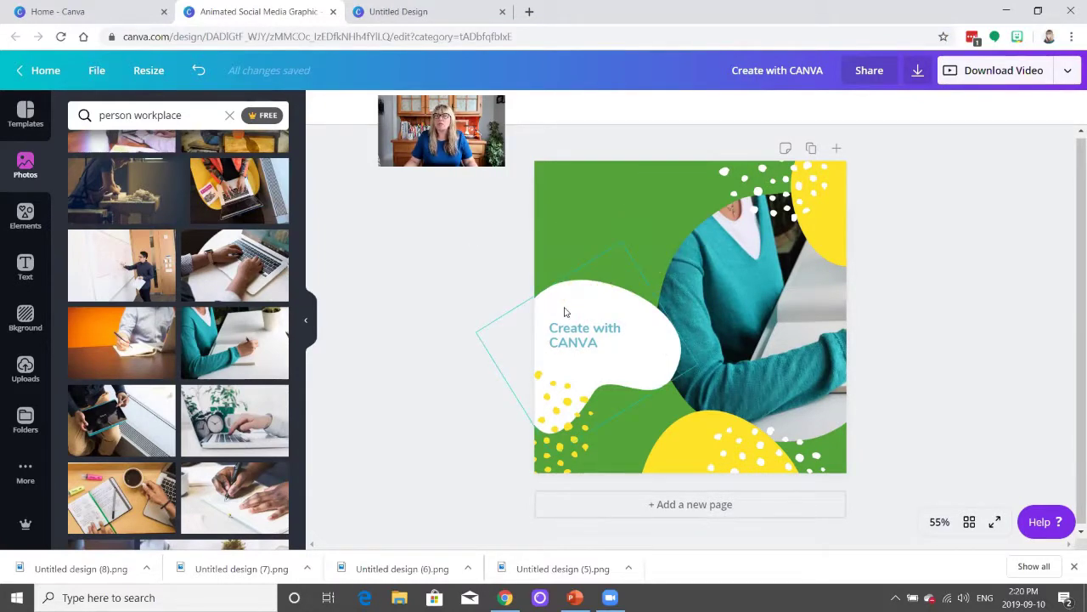
# Review the publishing options and the file types available for downloading the design
pyautogui.click(1066, 72)
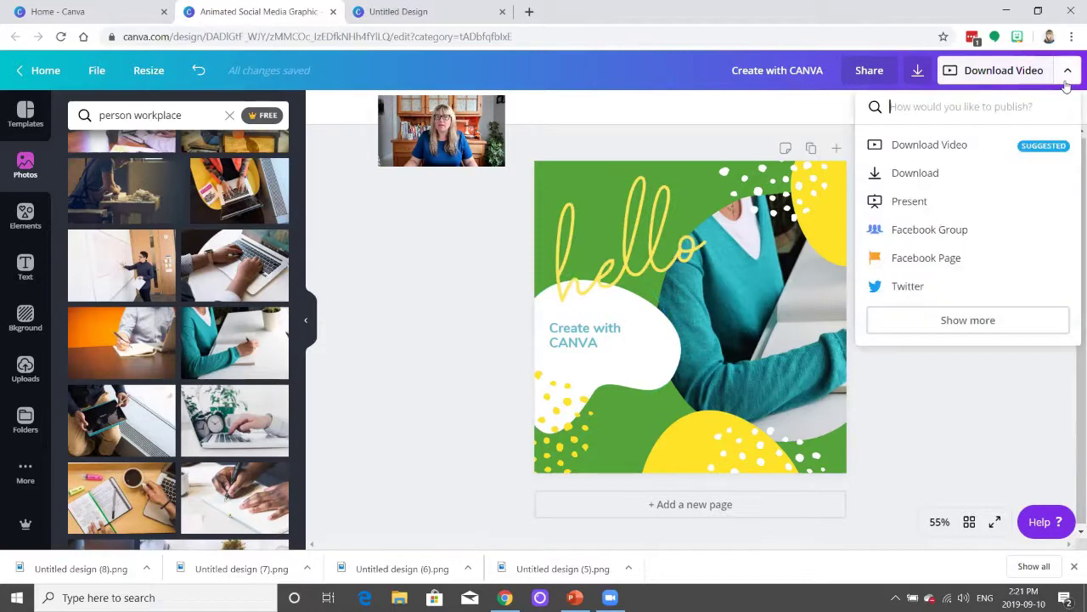
pyautogui.click(921, 75)
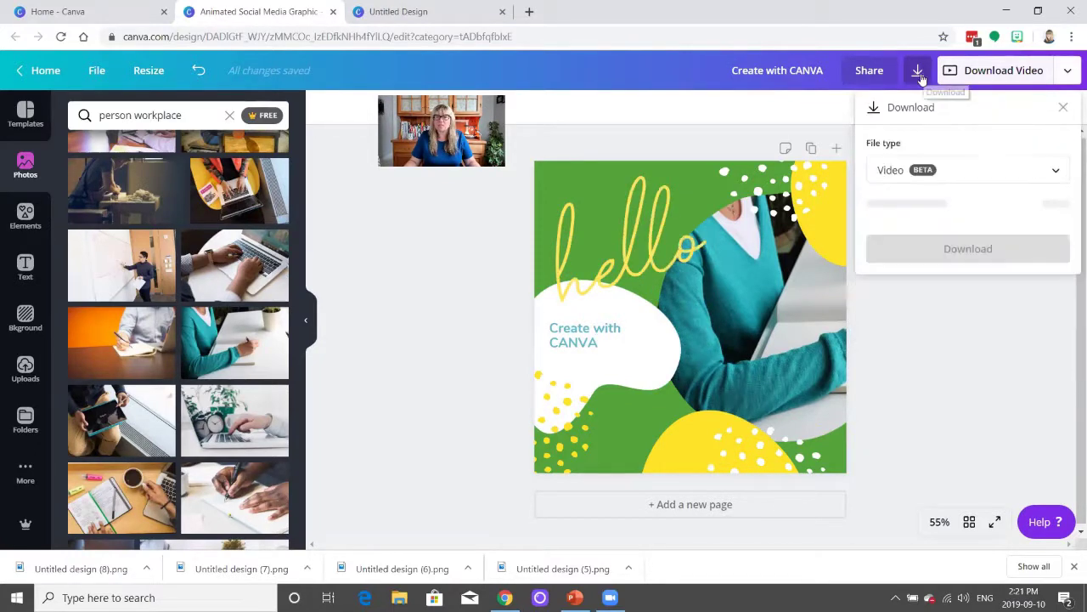
pyautogui.click(1055, 170)
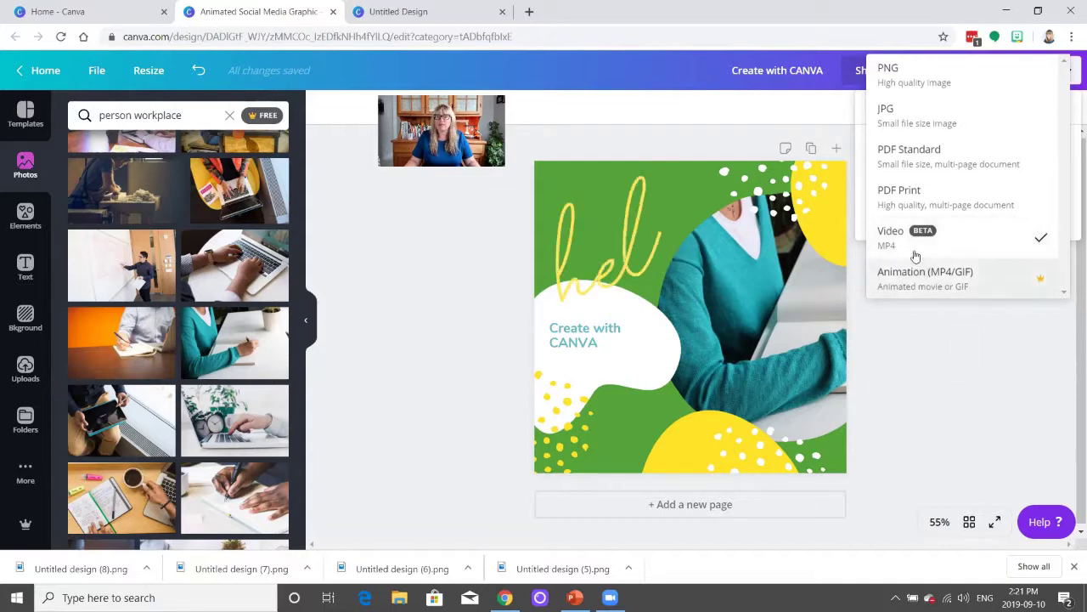
pyautogui.click(928, 355)
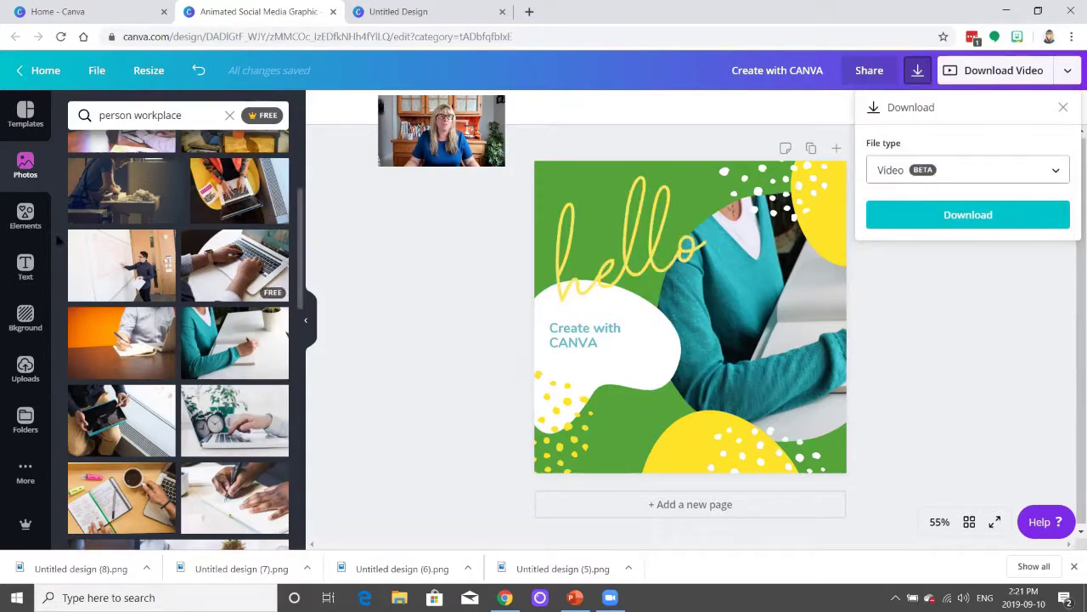
# Search the design elements for "stickers"
pyautogui.click(26, 215)
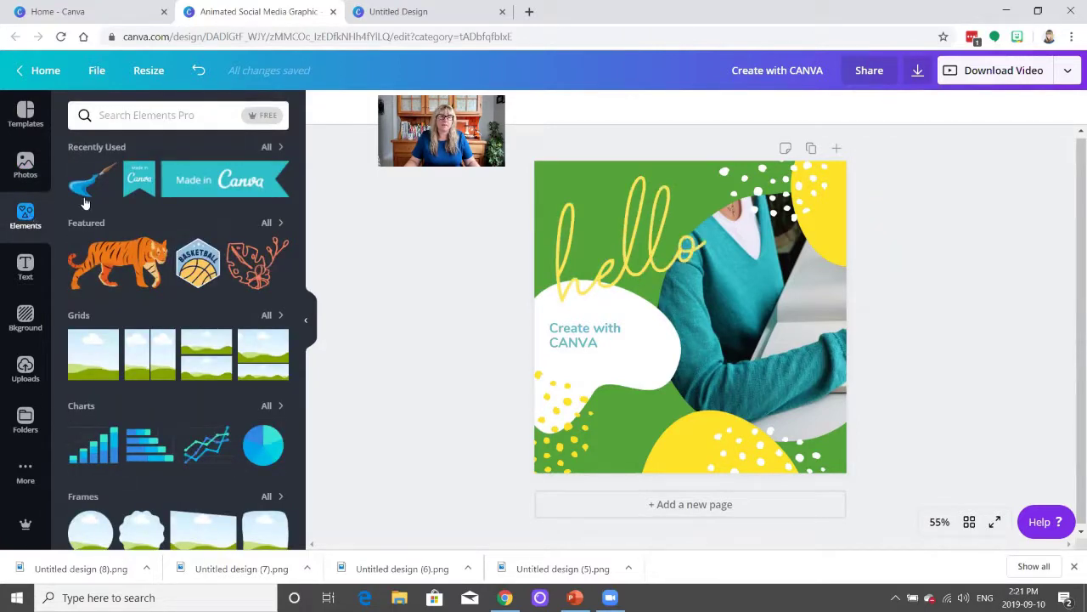
pyautogui.click(115, 117)
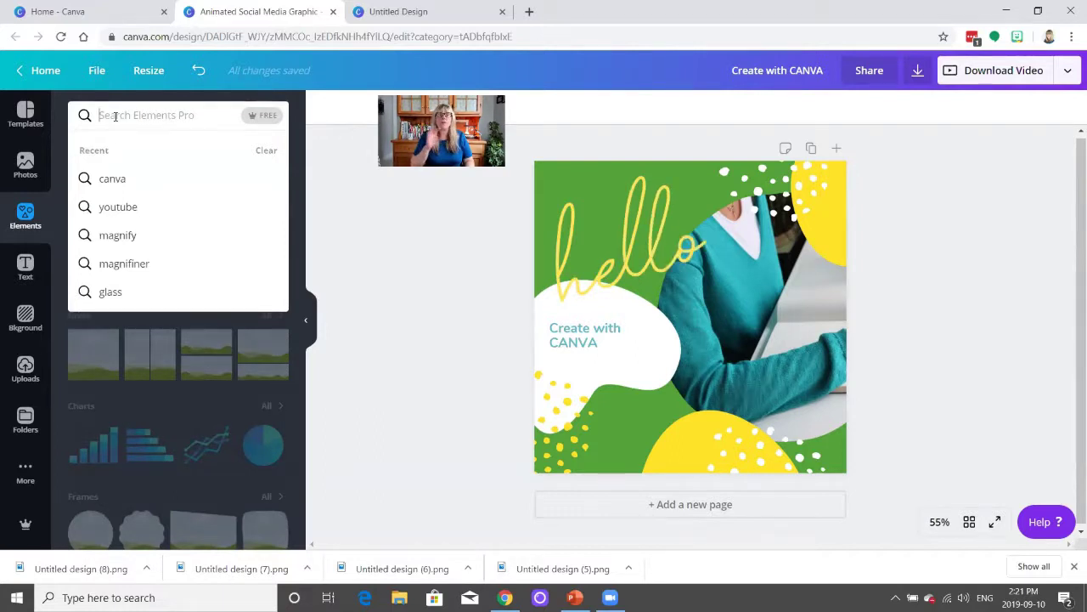
pyautogui.write('sticker')
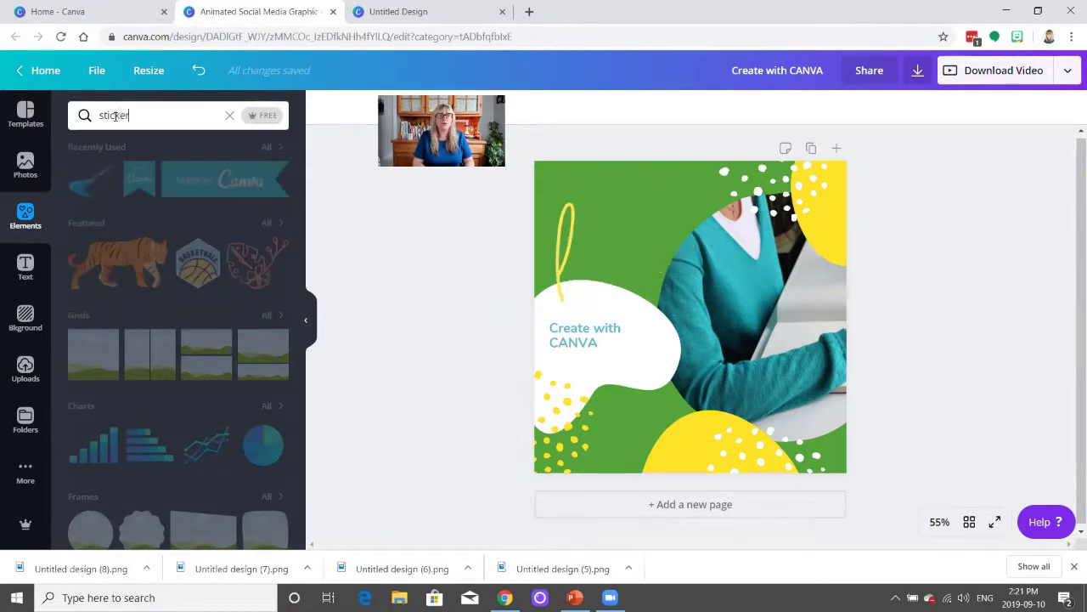
pyautogui.write('s')
pyautogui.press('Return')
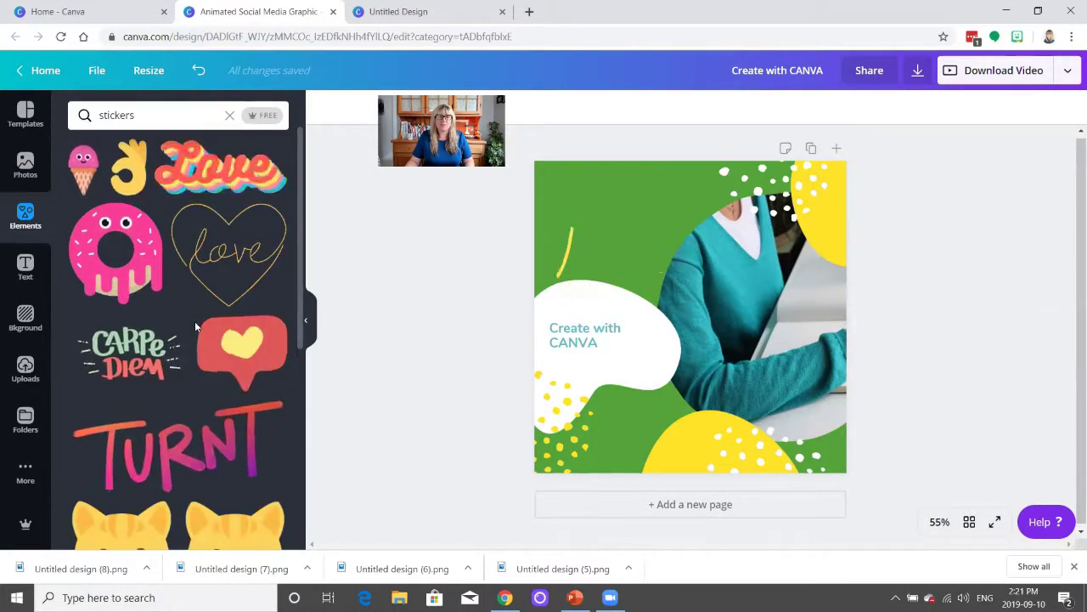
# Replace the yellow "hello" graphic with the yellow handwritten "new post" animated sticker from the search results
pyautogui.scroll(-1, 194, 323)
pyautogui.scroll(-1, 194, 323)
pyautogui.scroll(-2, 204, 331)
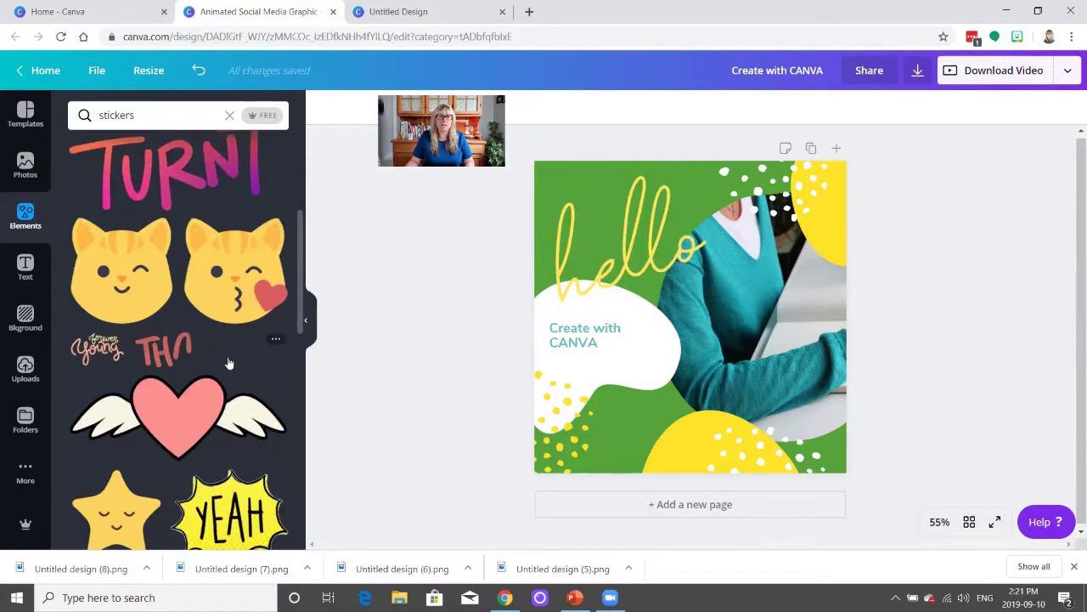
pyautogui.scroll(-3, 227, 362)
pyautogui.scroll(-3, 228, 362)
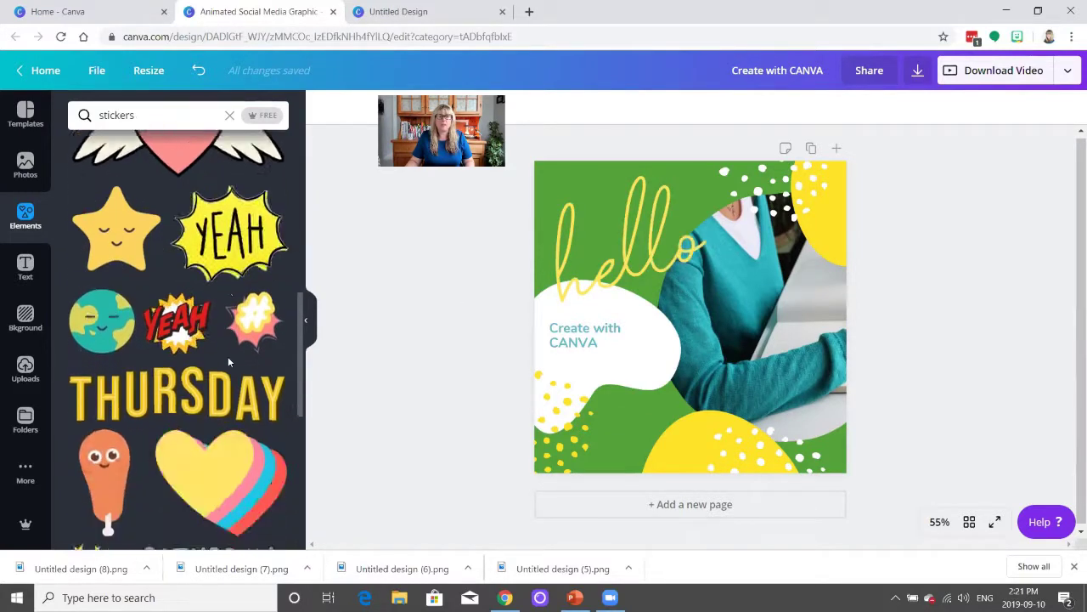
pyautogui.scroll(-5, 228, 362)
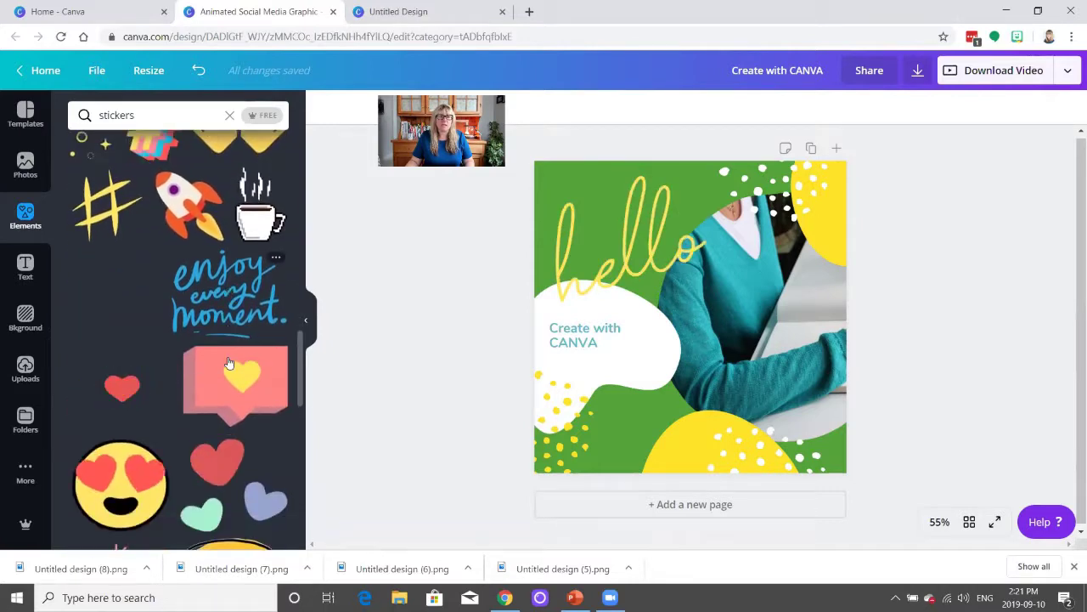
pyautogui.scroll(-1, 228, 362)
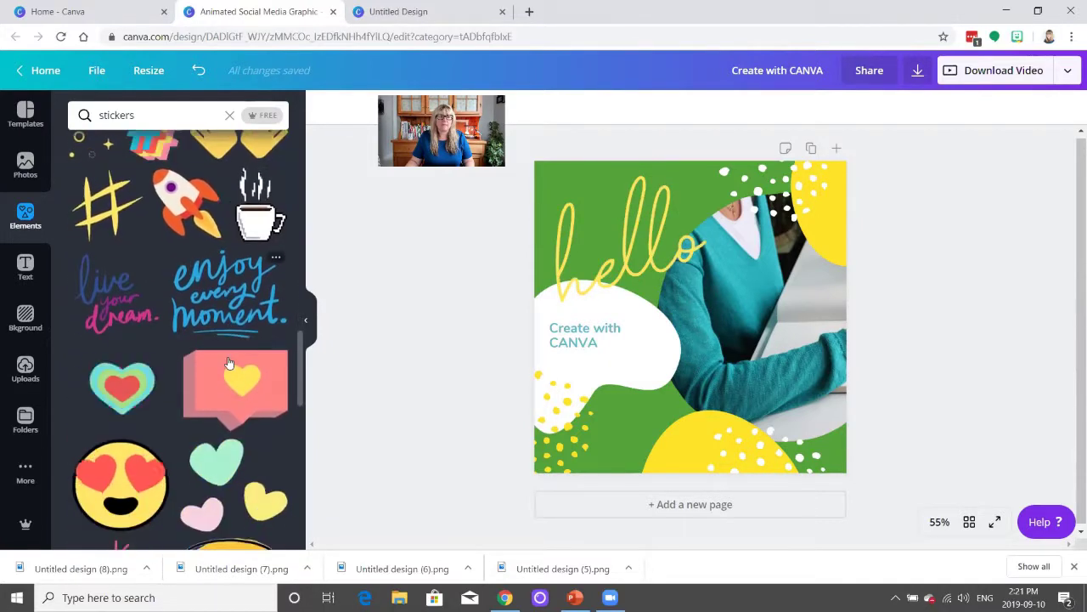
pyautogui.scroll(-5, 227, 362)
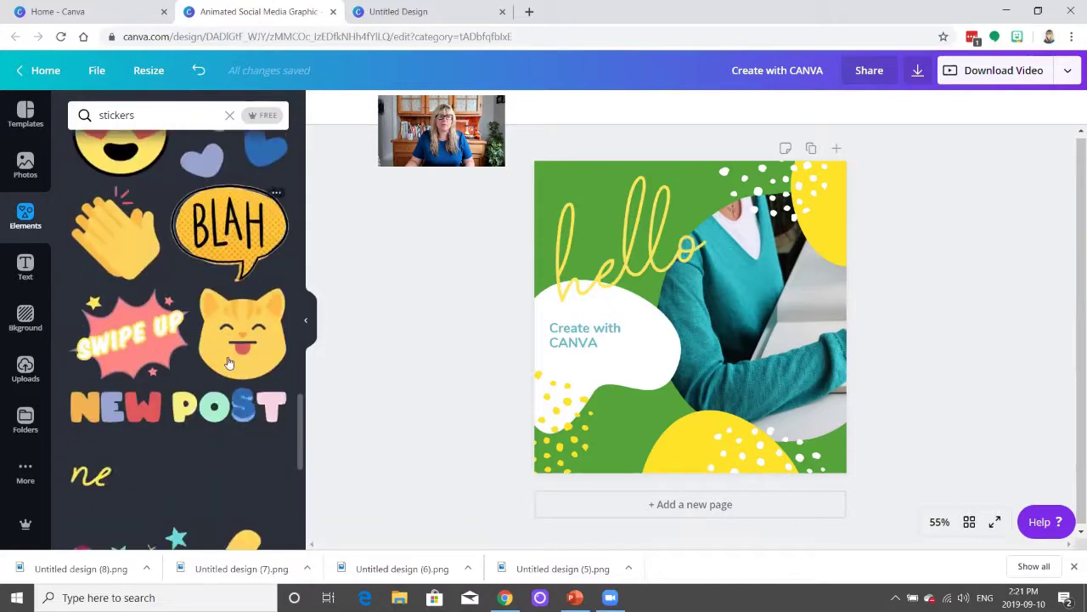
pyautogui.scroll(-1, 228, 362)
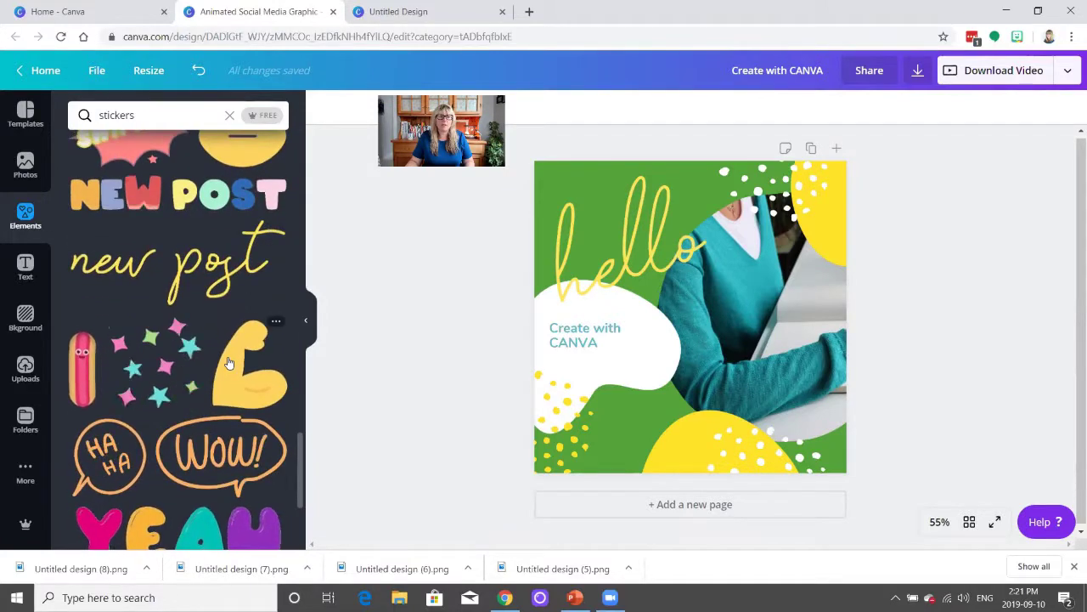
pyautogui.click(593, 241)
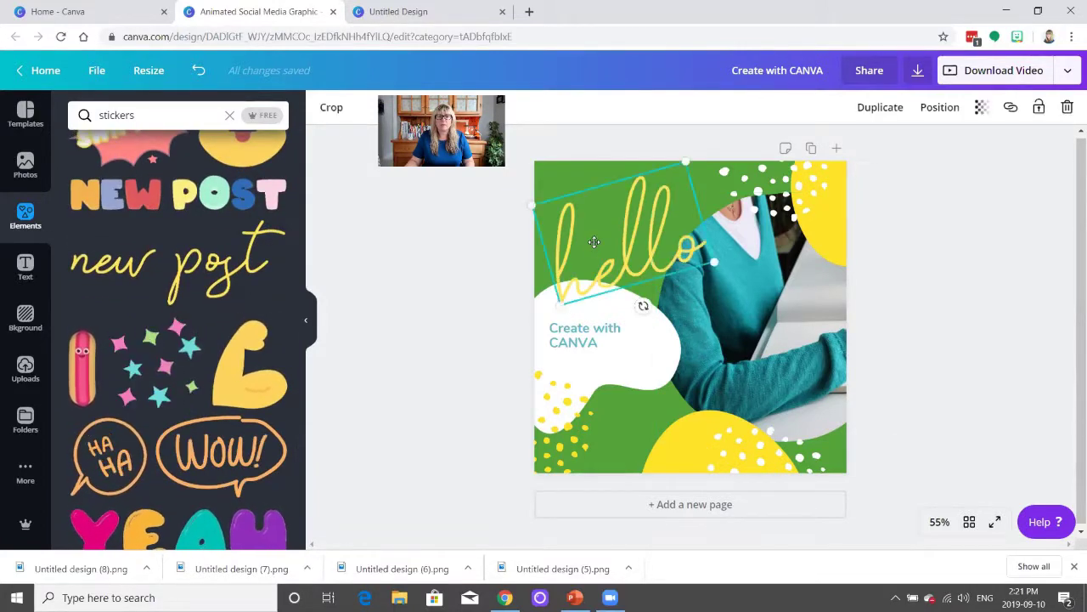
pyautogui.press('Delete')
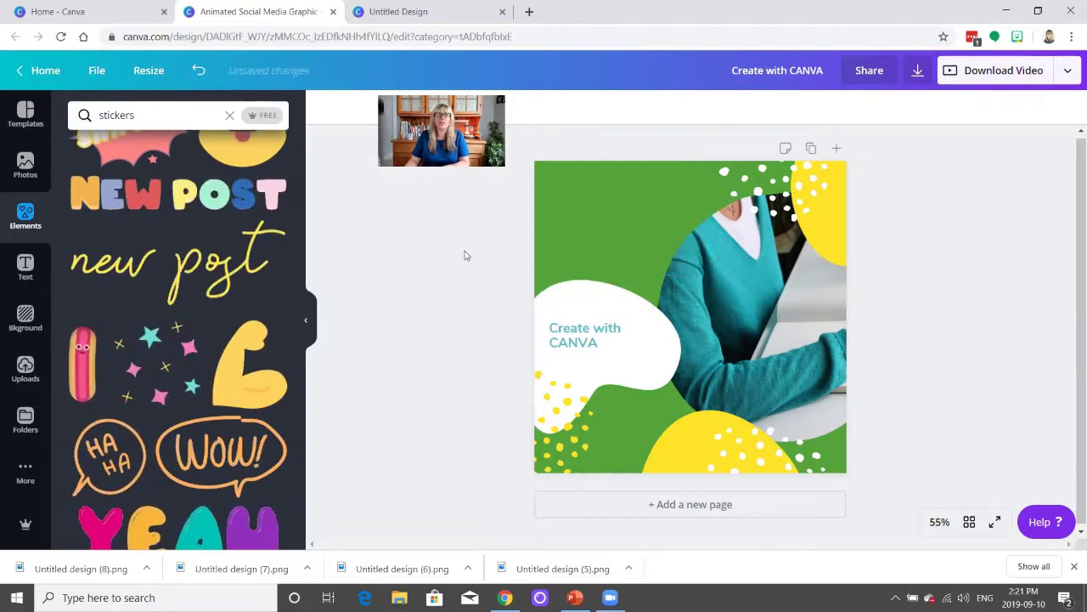
pyautogui.click(190, 269)
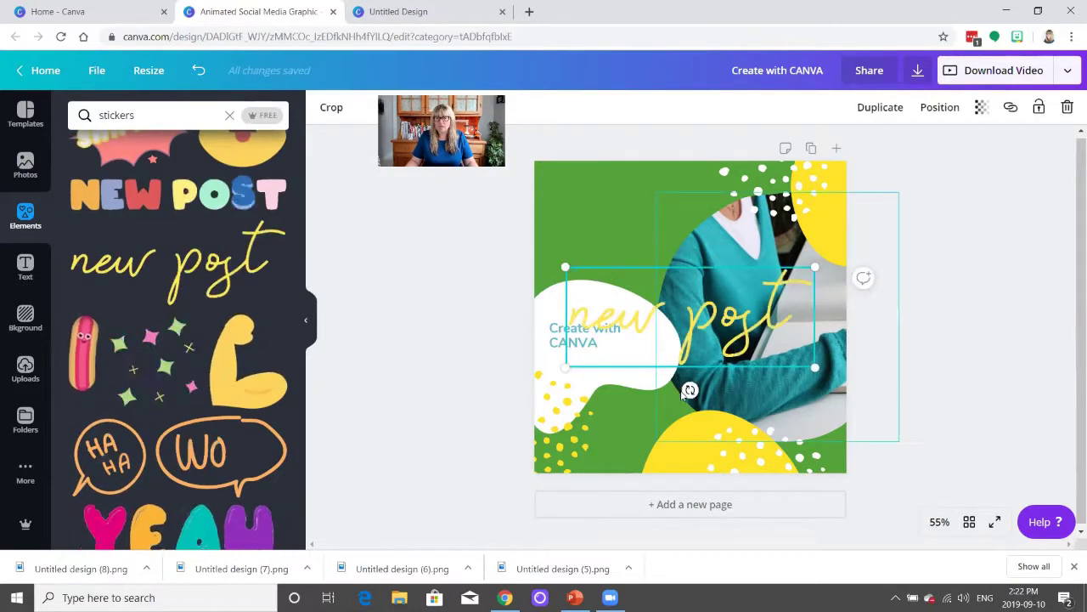
# Tilt the "new post" sticker to about -16° and fit it at a smaller size in the green area above the speech bubble
pyautogui.moveTo(689, 390); pyautogui.dragTo(696, 363)
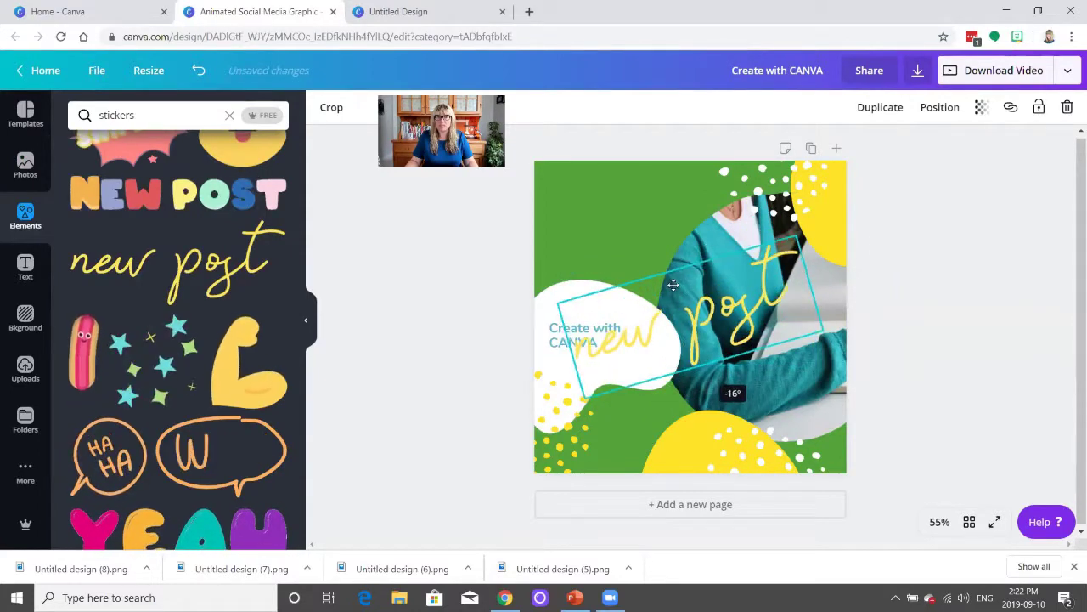
pyautogui.moveTo(673, 285); pyautogui.dragTo(620, 196)
pyautogui.moveTo(782, 242); pyautogui.dragTo(693, 228)
pyautogui.moveTo(607, 209); pyautogui.dragTo(619, 208)
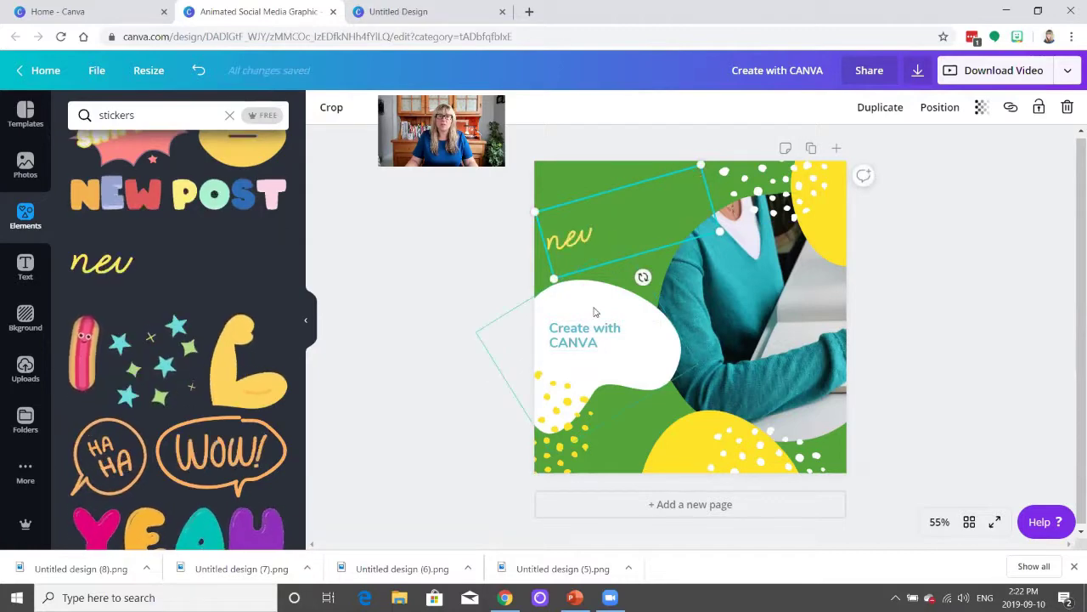
pyautogui.click(422, 176)
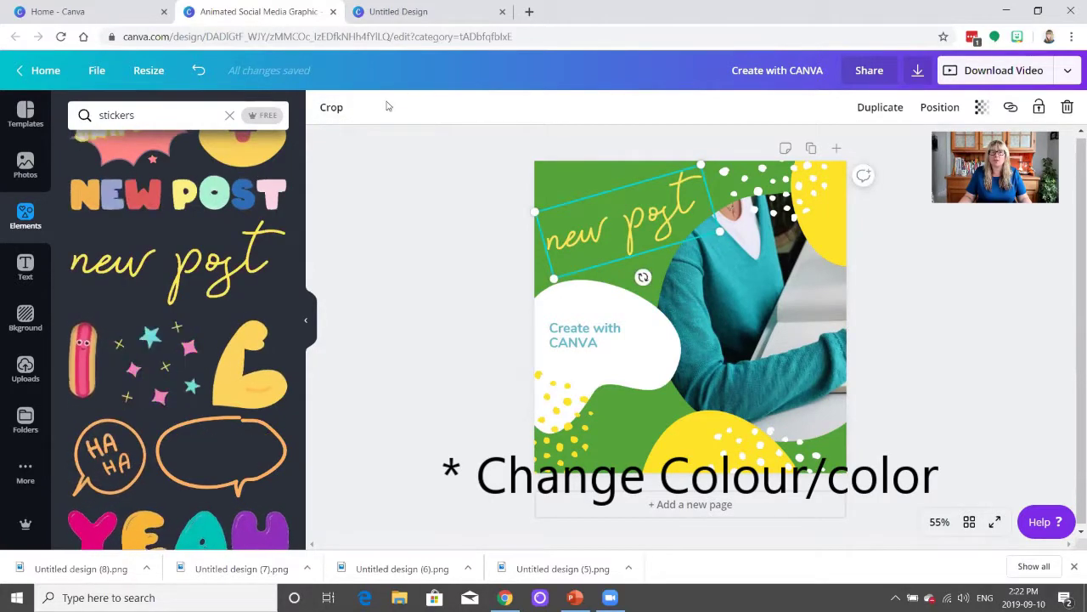
# Add the teal animated arrows sticker, then shrink and rotate it so the arrows point at the "Create with CANVA" bubble
pyautogui.scroll(-2, 208, 298)
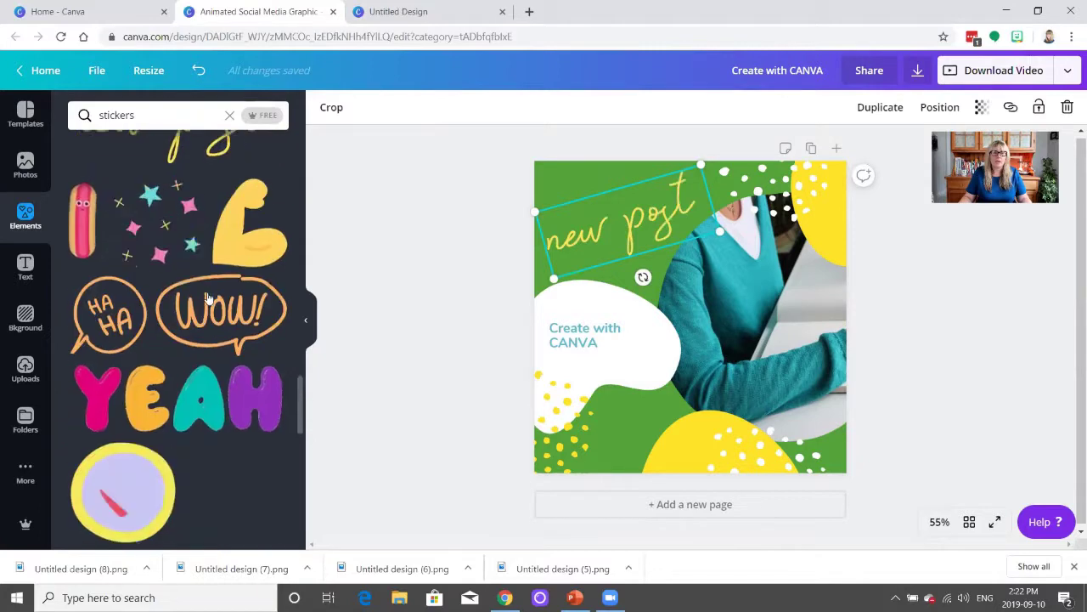
pyautogui.scroll(-6, 208, 298)
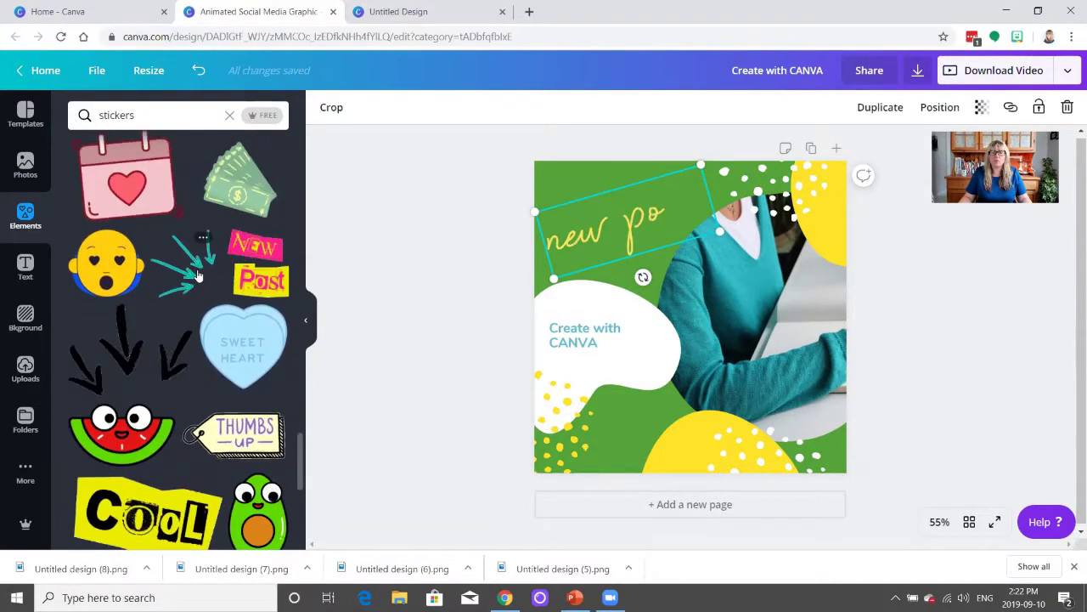
pyautogui.click(197, 276)
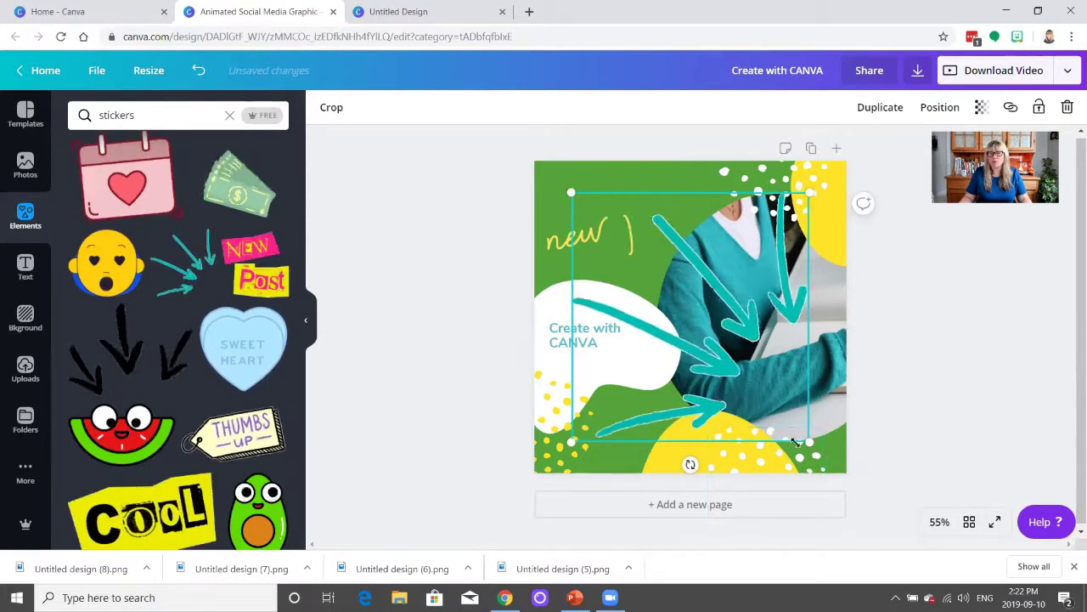
pyautogui.moveTo(690, 464); pyautogui.dragTo(413, 211)
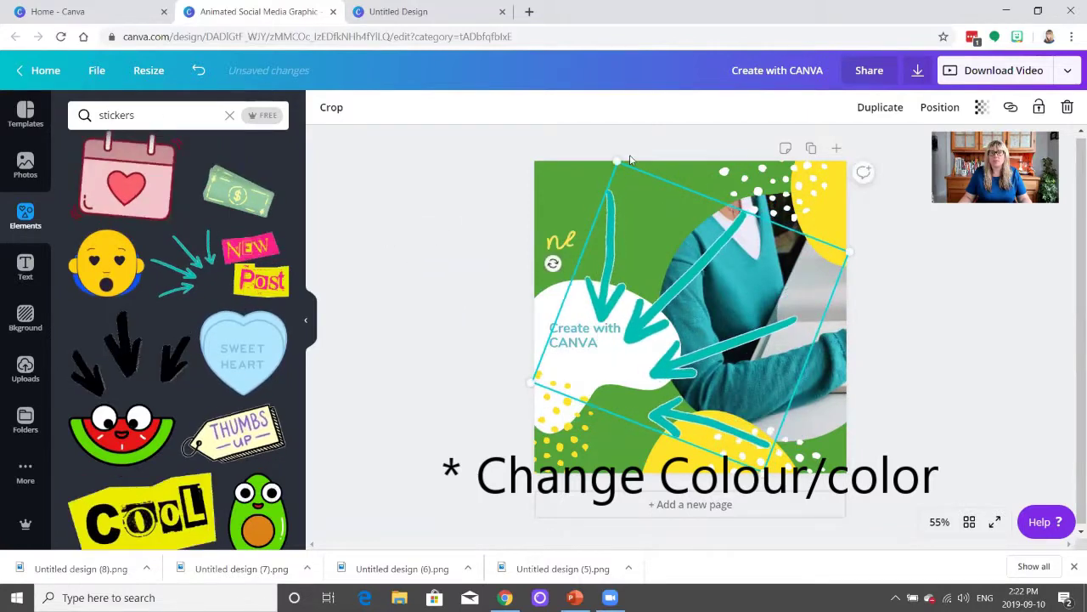
pyautogui.moveTo(619, 163); pyautogui.dragTo(675, 278)
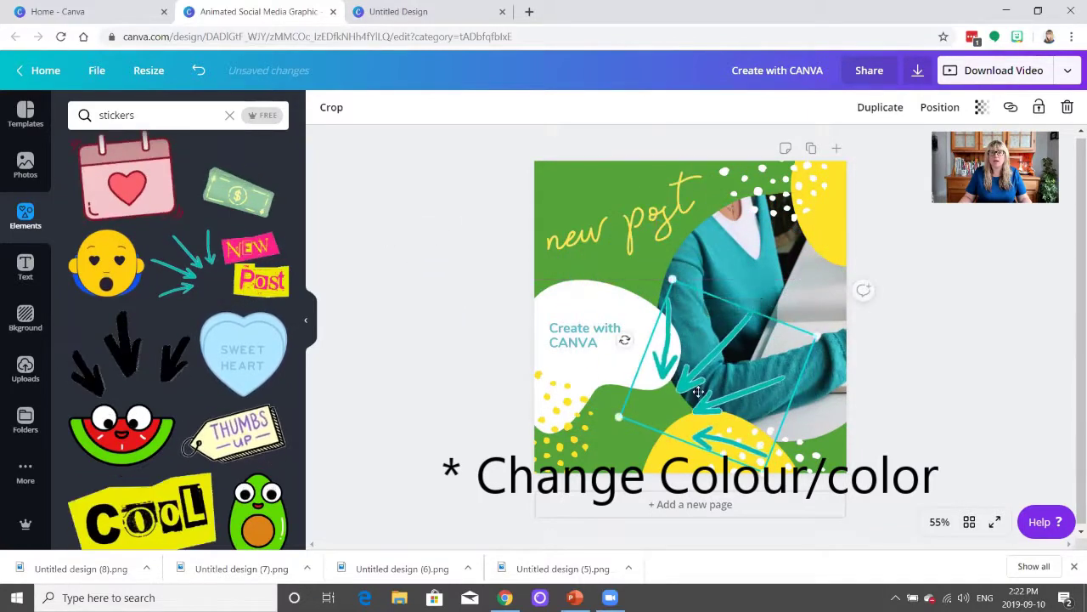
pyautogui.moveTo(623, 339); pyautogui.dragTo(690, 321)
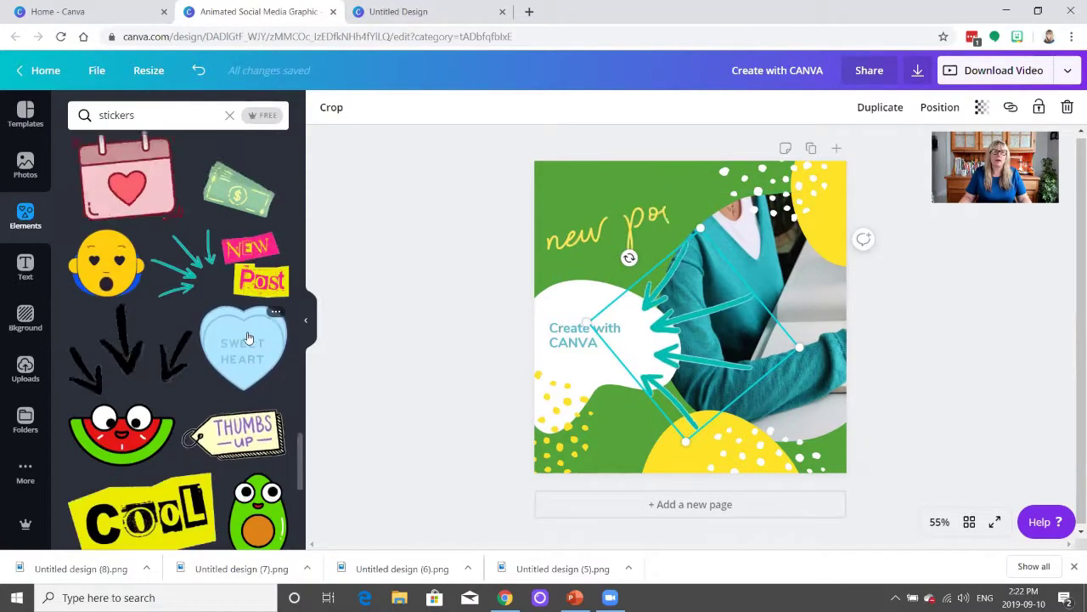
# Clear the sticker search and open the full Gradients collection among the elements
pyautogui.scroll(-5, 238, 340)
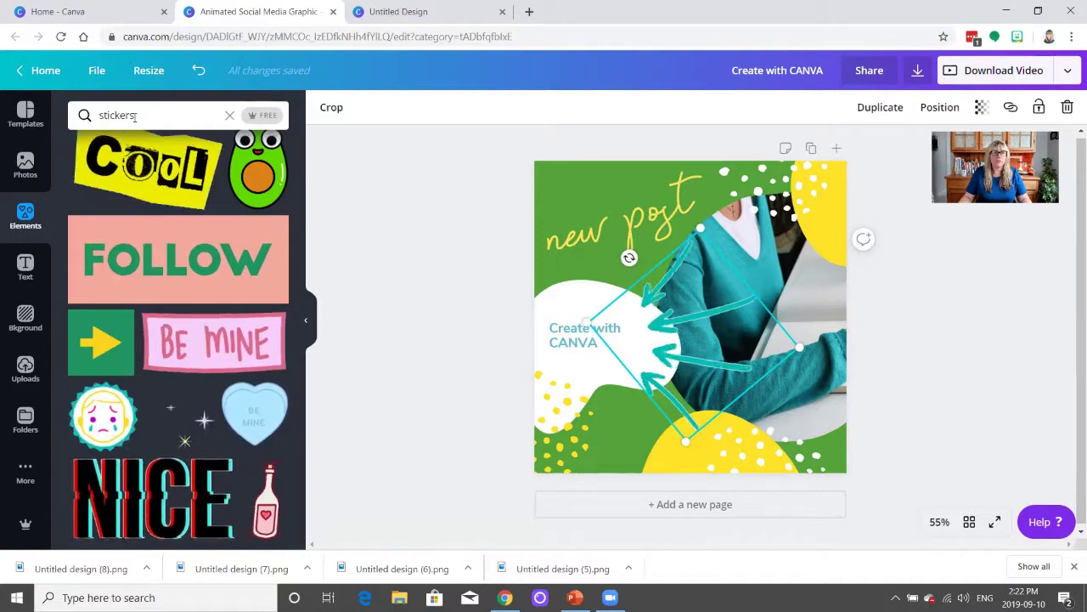
pyautogui.click(230, 115)
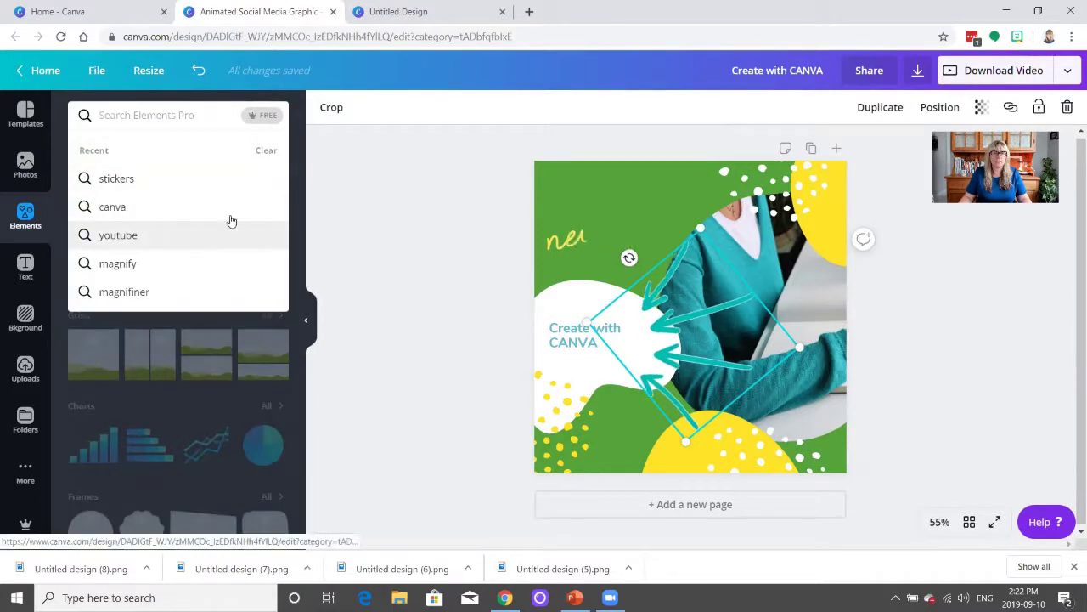
pyautogui.click(337, 196)
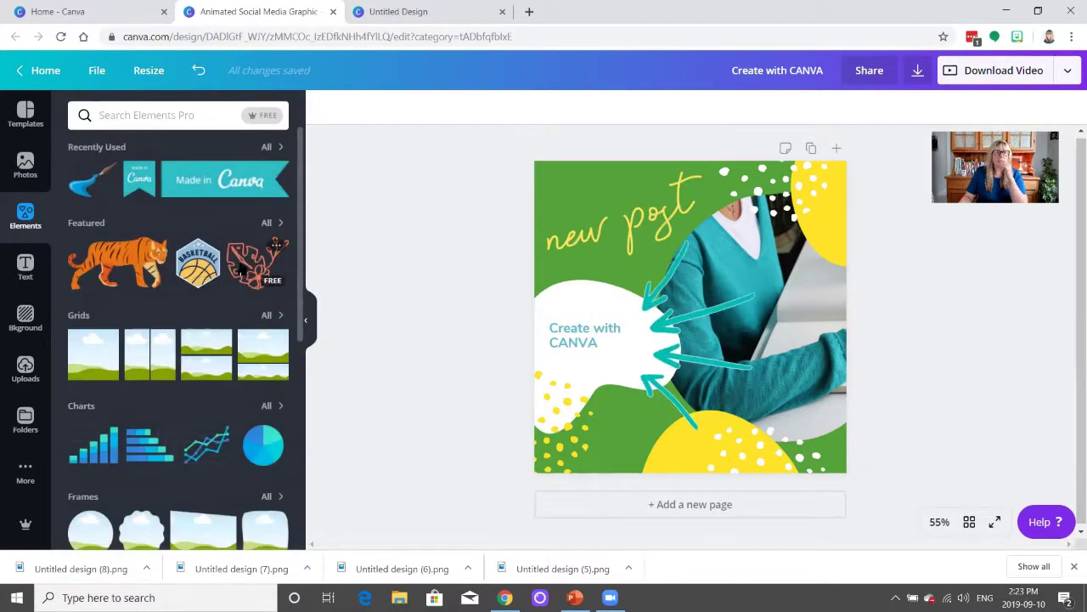
pyautogui.scroll(-5, 240, 267)
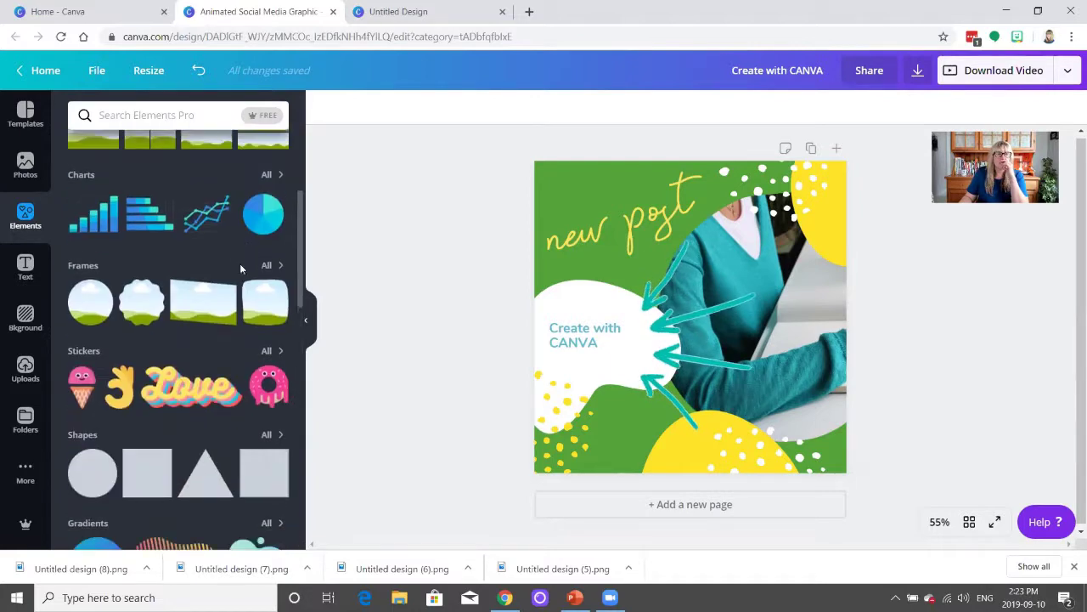
pyautogui.scroll(-3, 212, 265)
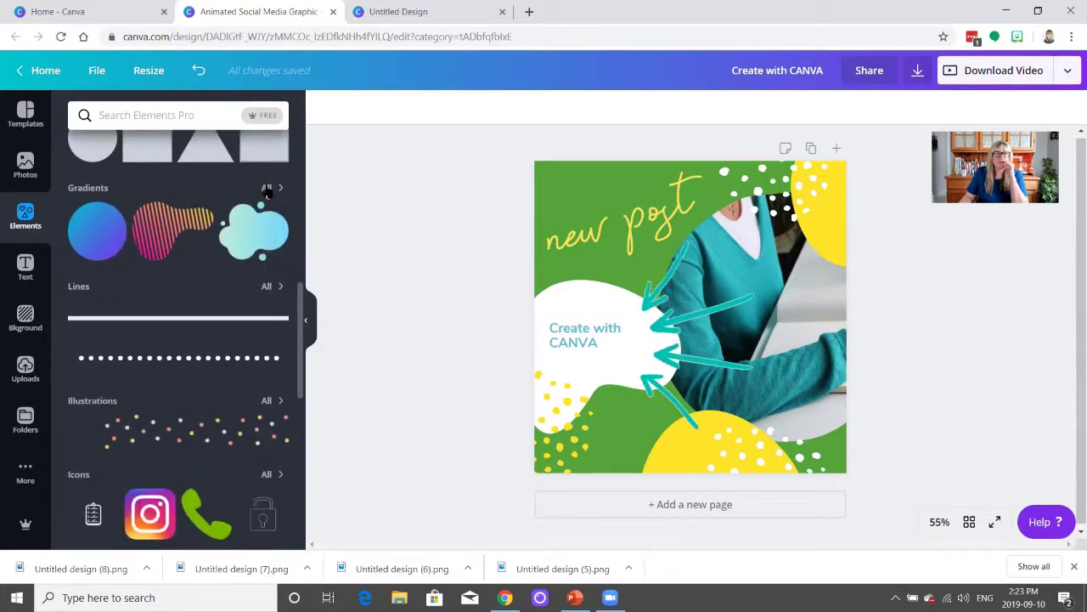
pyautogui.click(266, 189)
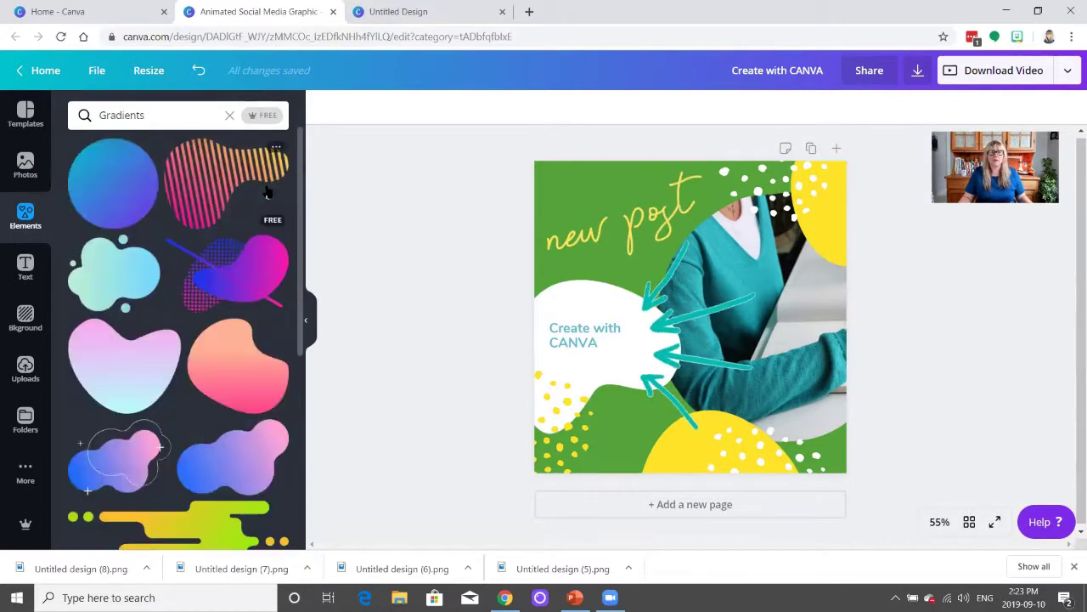
# Add the mint-to-pink gradient brush stroke with rough edges to the design
pyautogui.scroll(-2, 201, 226)
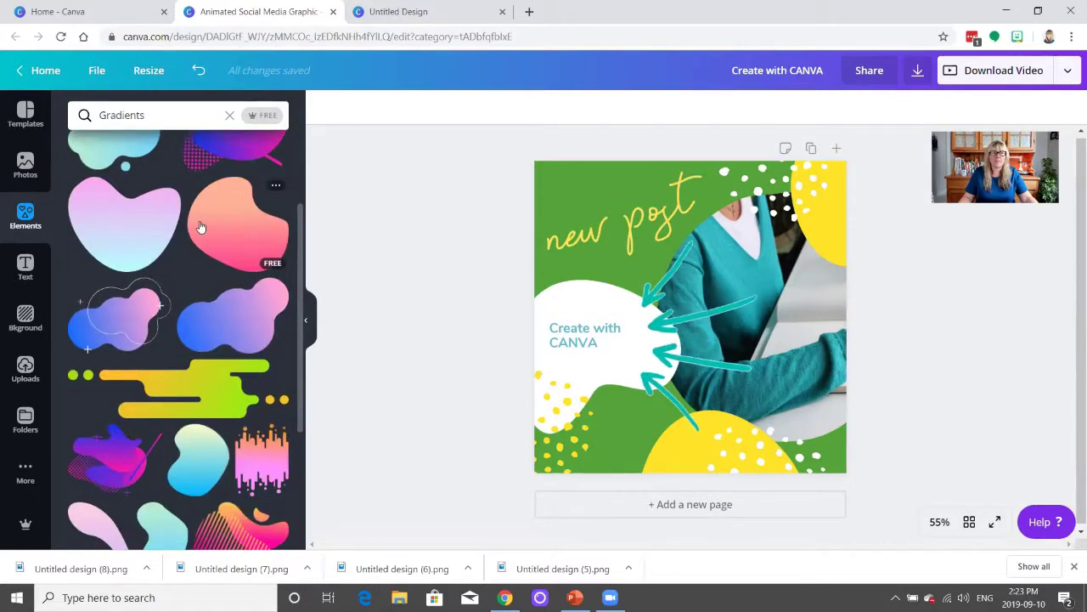
pyautogui.scroll(-2, 201, 226)
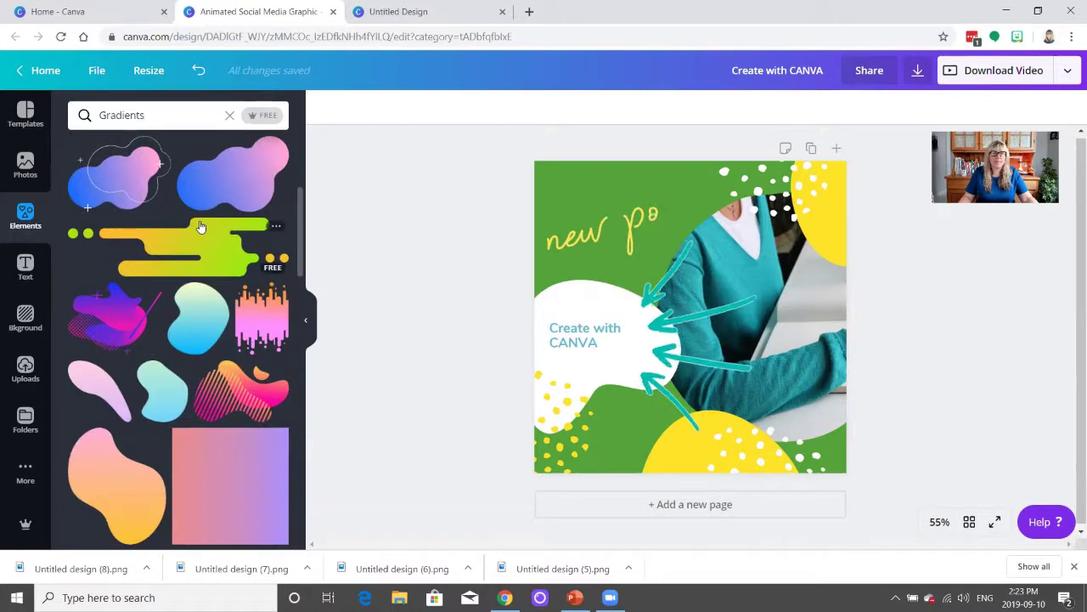
pyautogui.scroll(-5, 201, 227)
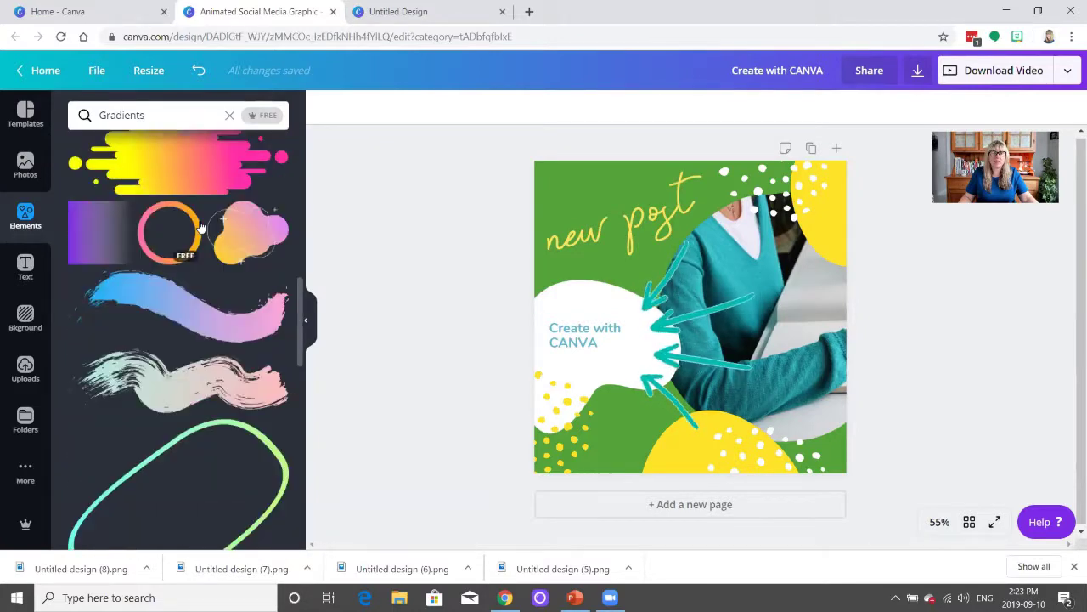
pyautogui.scroll(-2, 201, 227)
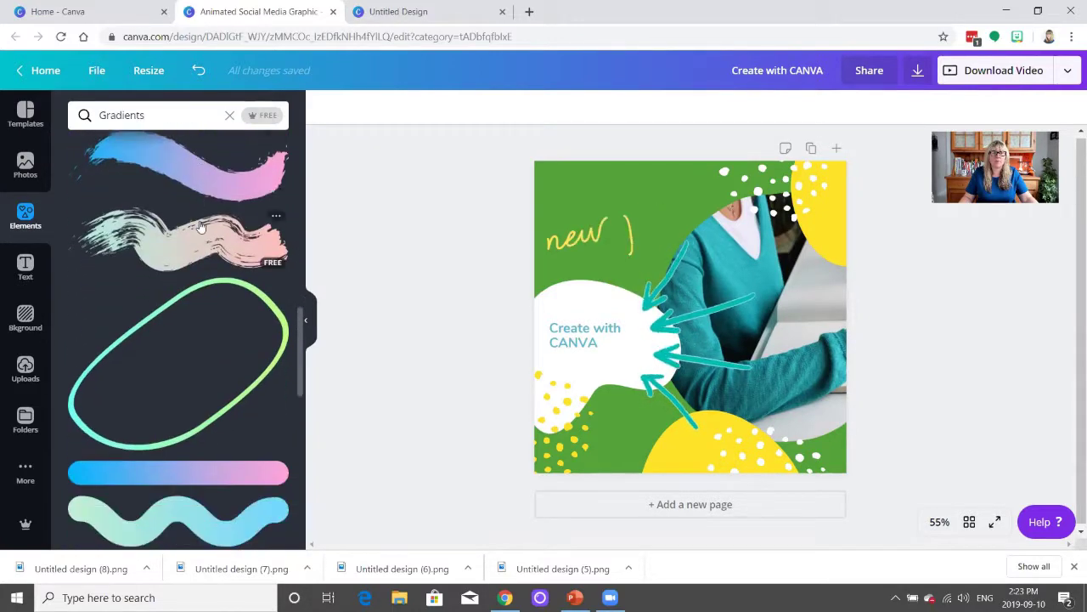
pyautogui.click(160, 249)
pyautogui.moveTo(722, 330)
pyautogui.mouseDown()
pyautogui.moveTo(756, 453)
pyautogui.moveTo(611, 433)
pyautogui.moveTo(645, 366)
pyautogui.mouseUp()
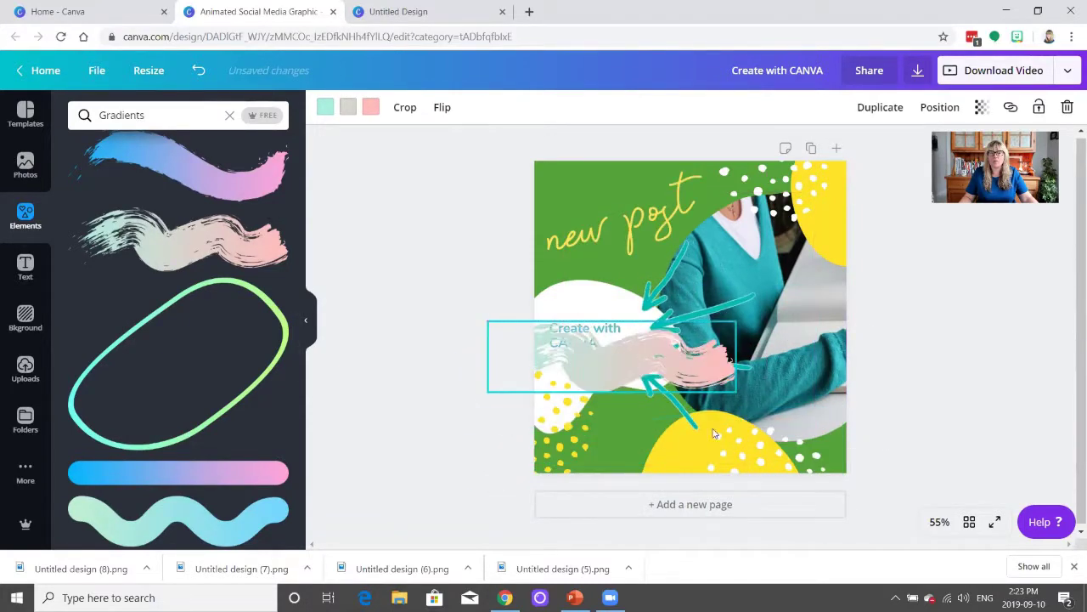
# Delete the yellow blob at the design's lower edge and move the gradient brush stroke into its place
pyautogui.click(669, 457)
pyautogui.press('Delete')
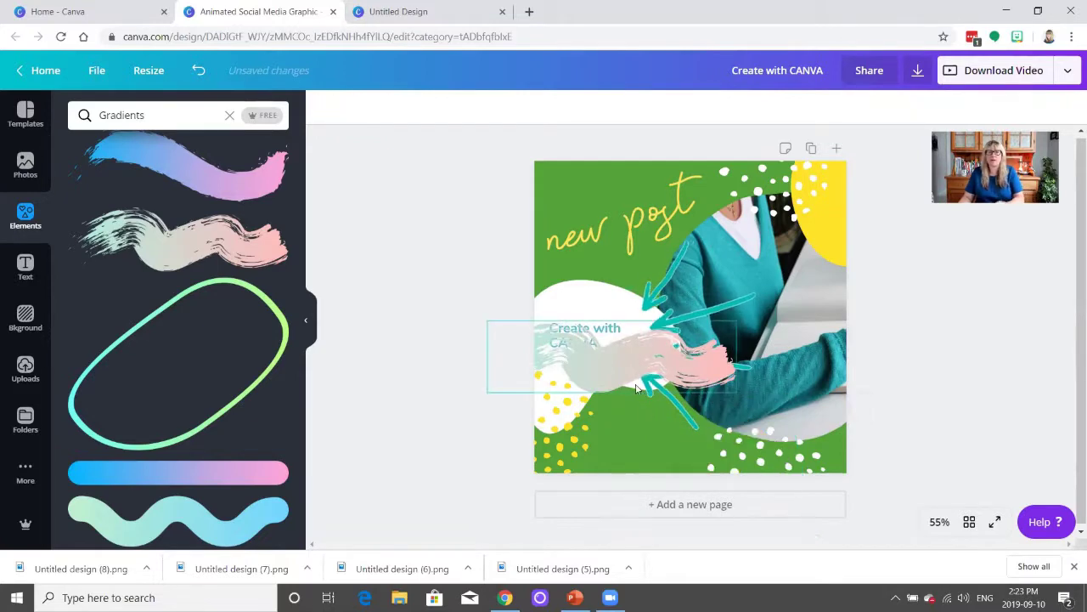
pyautogui.moveTo(624, 367)
pyautogui.mouseDown()
pyautogui.moveTo(687, 428)
pyautogui.moveTo(725, 446)
pyautogui.mouseUp()
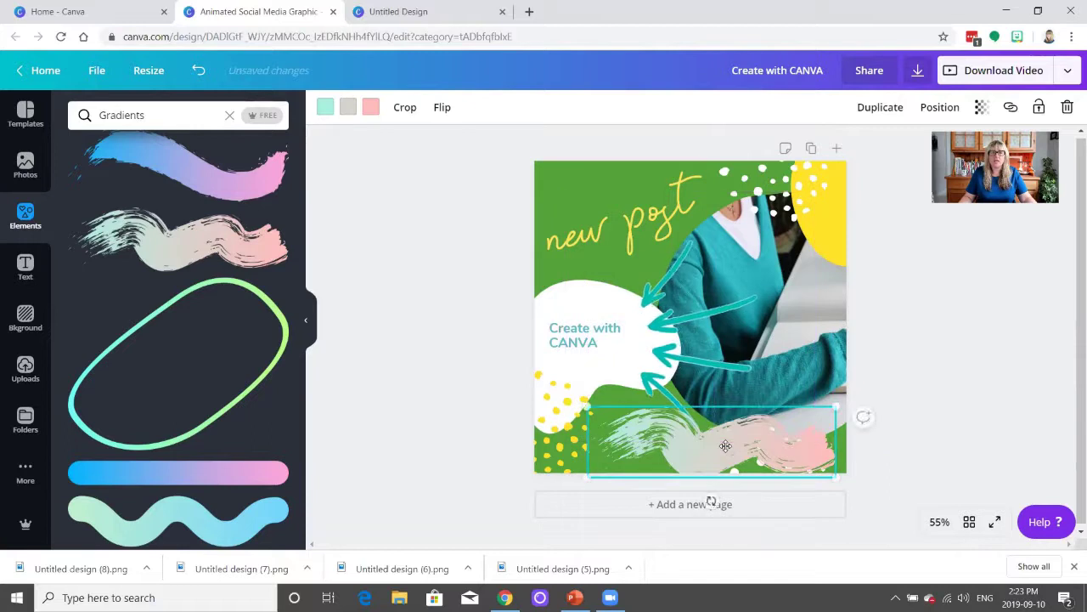
# Recolor the gradient brush stroke along the design's lower edge, changing all three of its gradient colours to shades of yellow
pyautogui.click(371, 108)
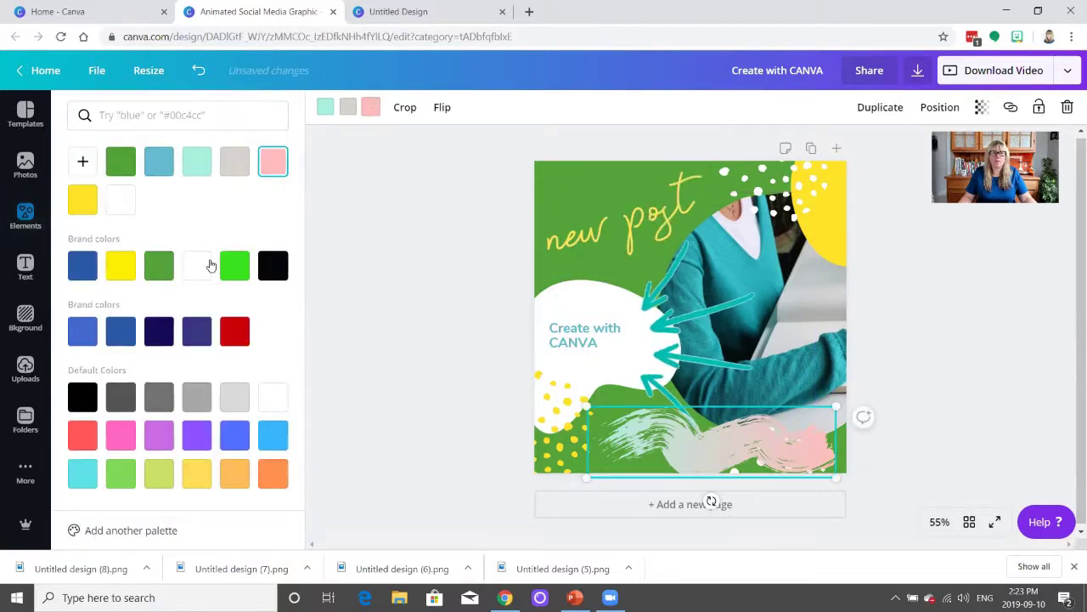
pyautogui.click(119, 336)
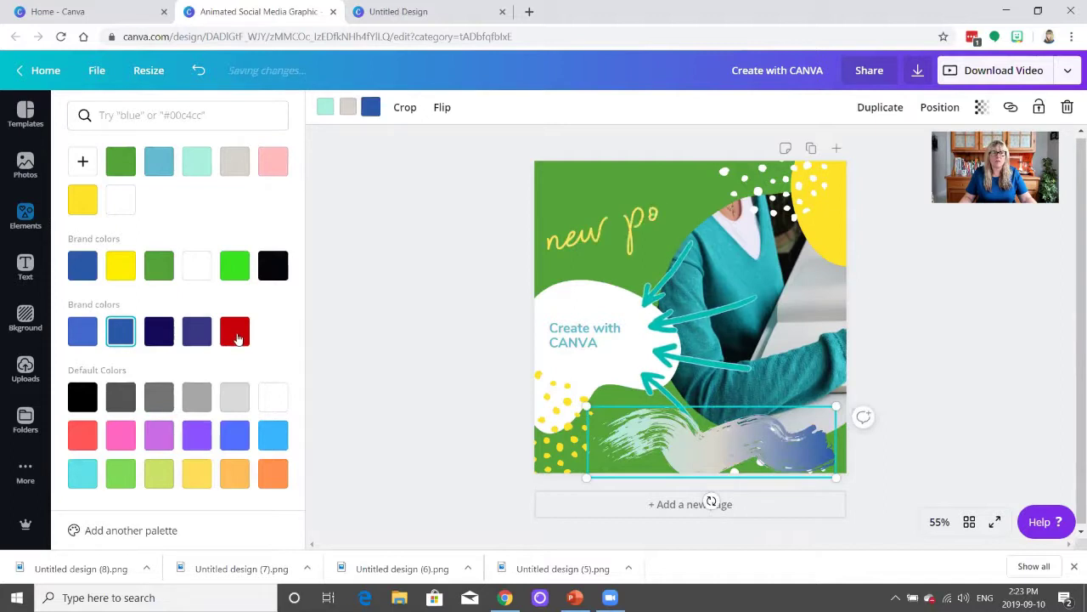
pyautogui.click(84, 200)
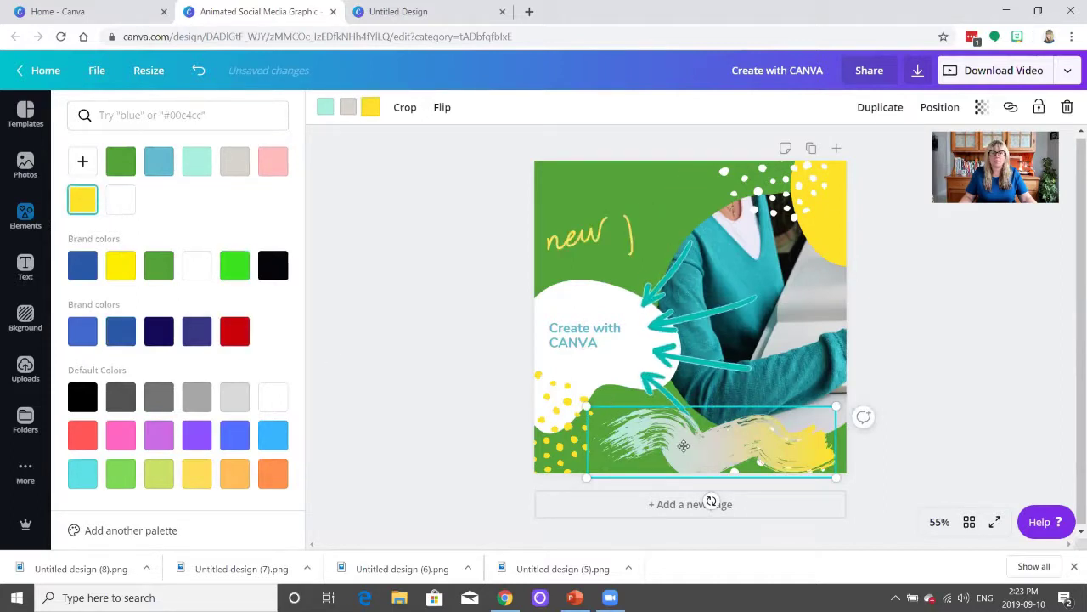
pyautogui.click(326, 108)
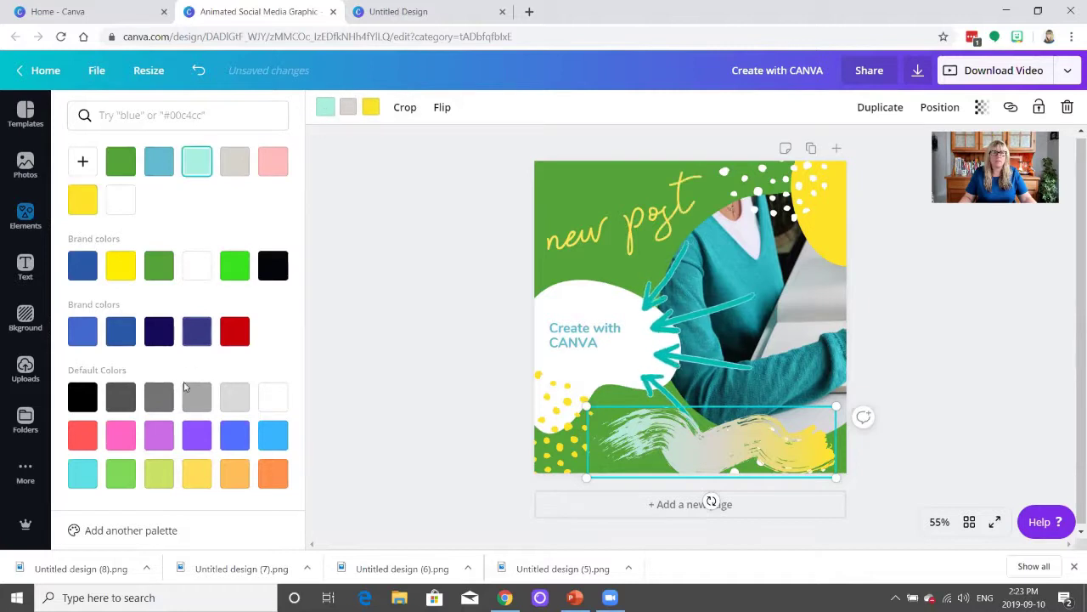
pyautogui.click(273, 476)
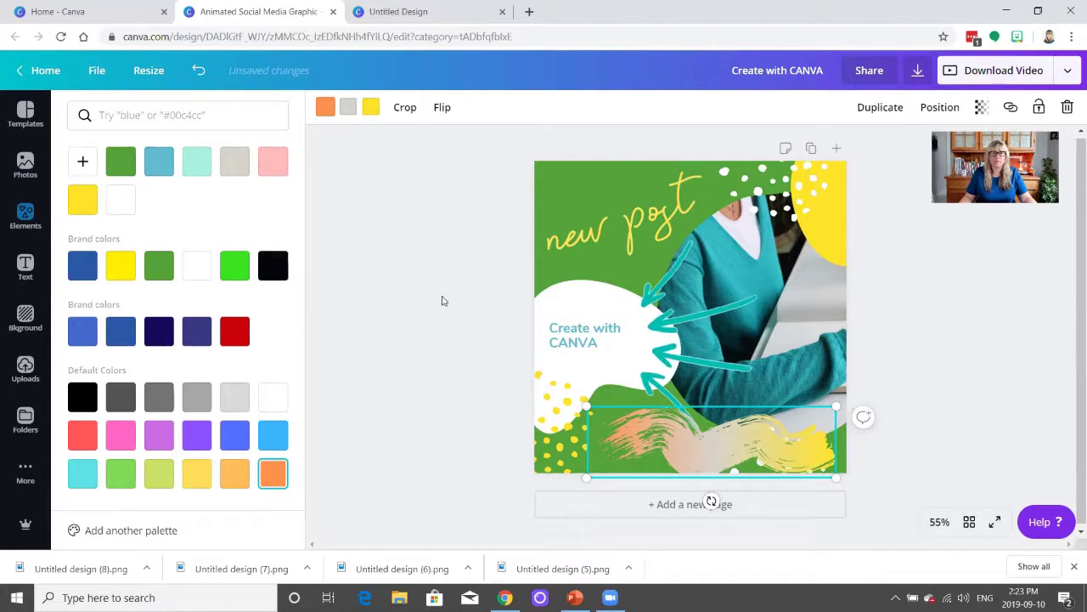
pyautogui.click(81, 201)
pyautogui.click(123, 267)
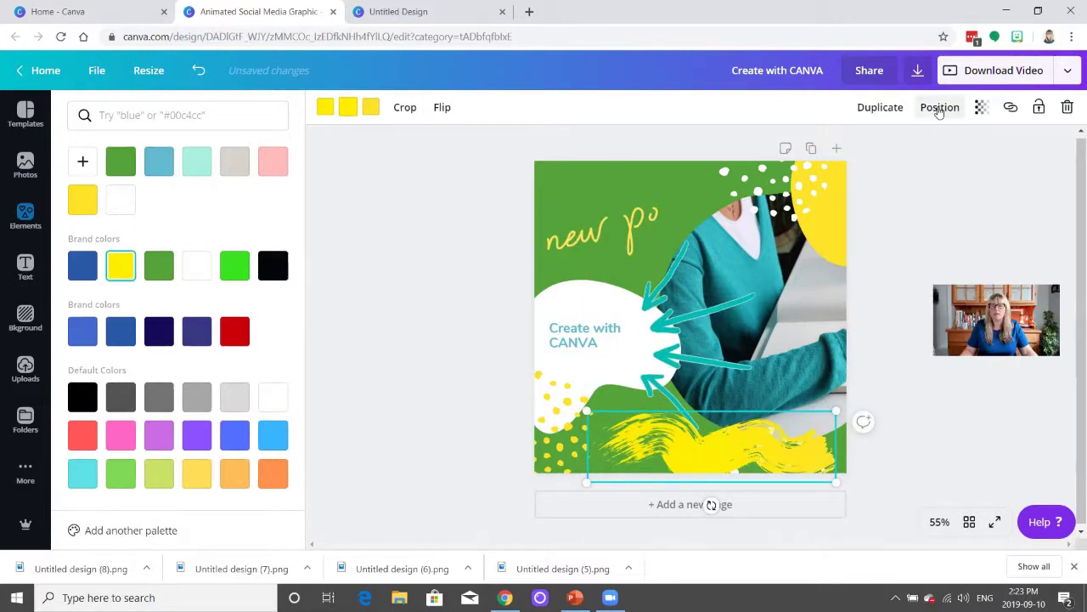
# Send the yellow brush stroke backward so it sits behind the white dots at the design's lower edge
pyautogui.click(940, 109)
pyautogui.click(870, 151)
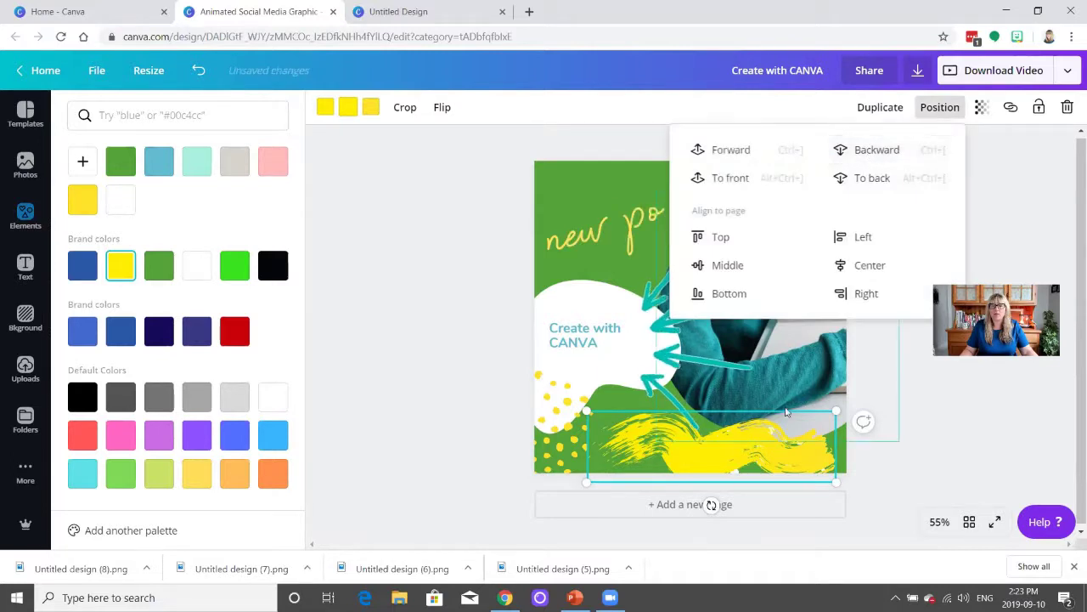
pyautogui.click(746, 461)
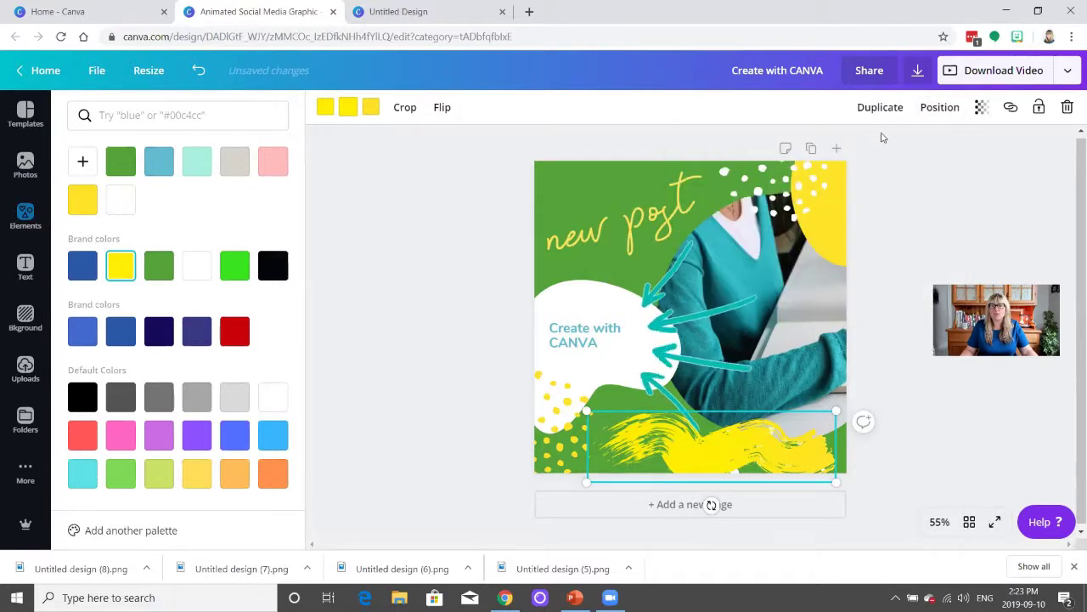
pyautogui.click(940, 108)
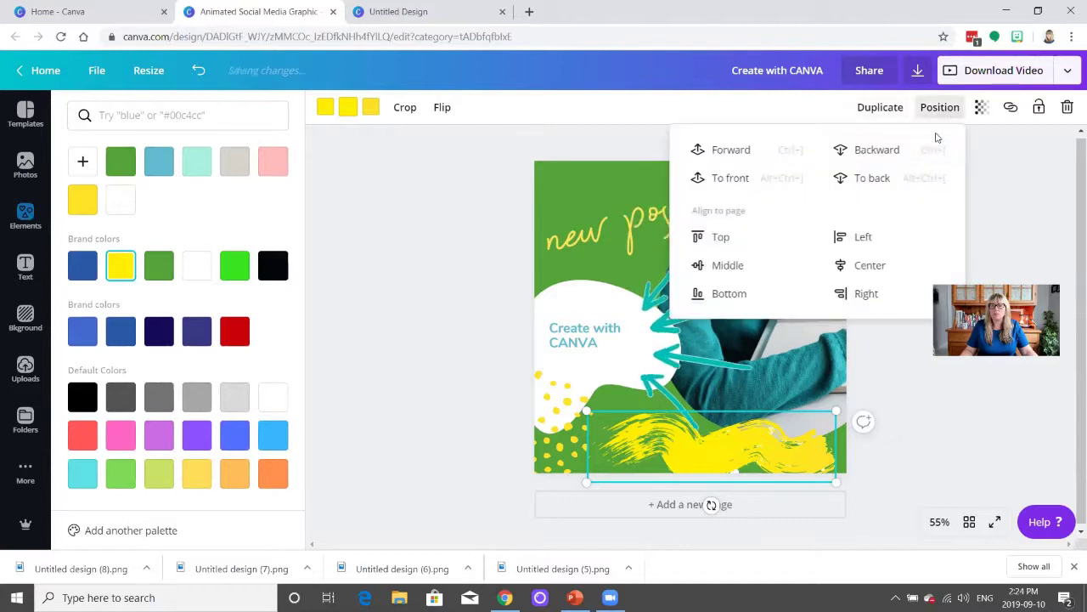
# Recolor the white dots over the lower brush stroke to the medium blue from the second brand palette
pyautogui.click(751, 461)
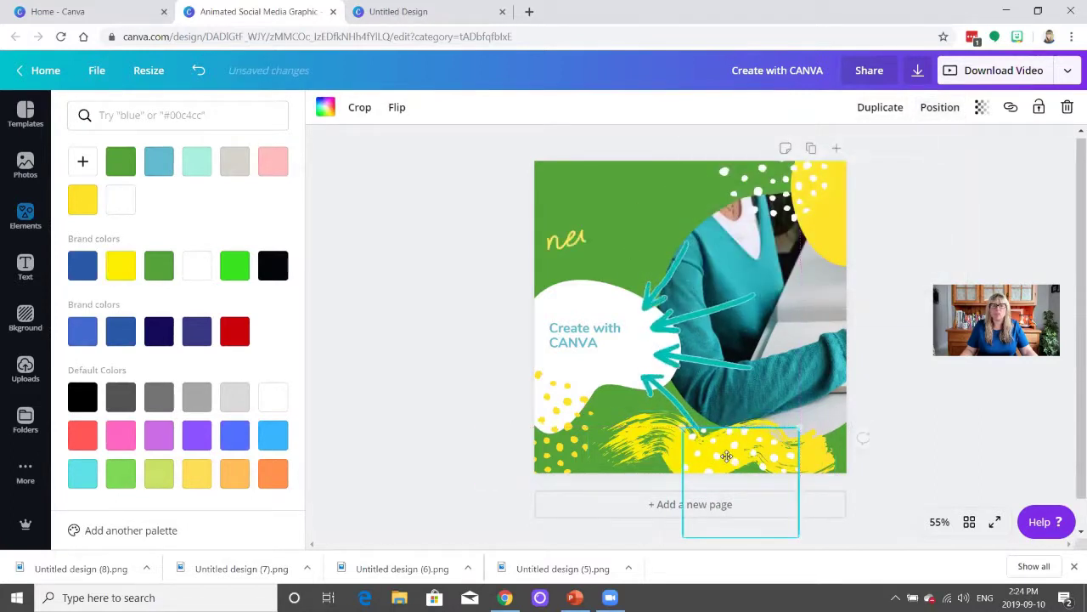
pyautogui.click(323, 107)
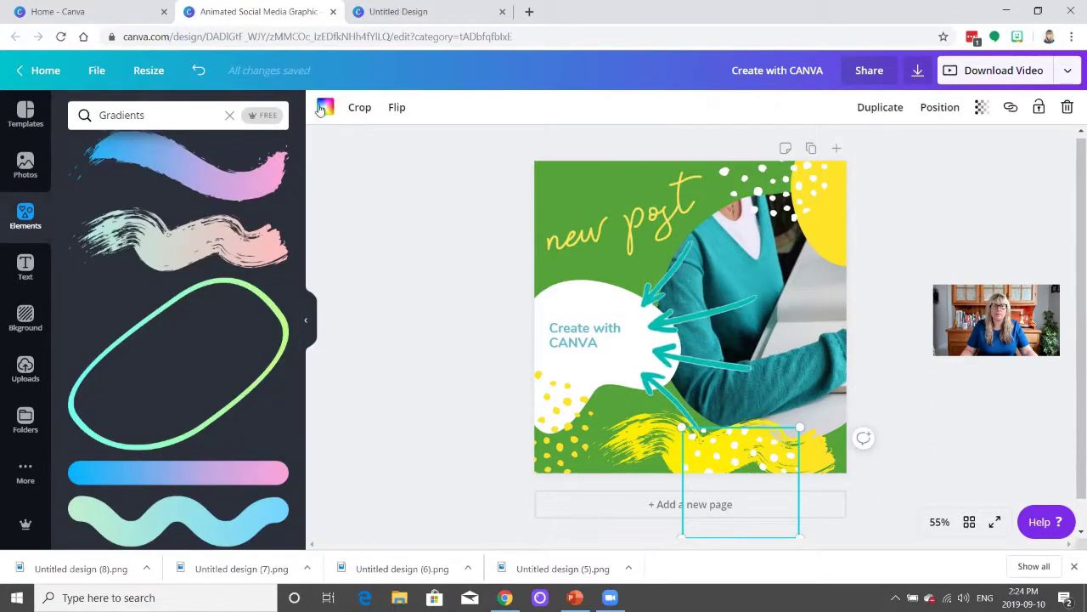
pyautogui.click(323, 107)
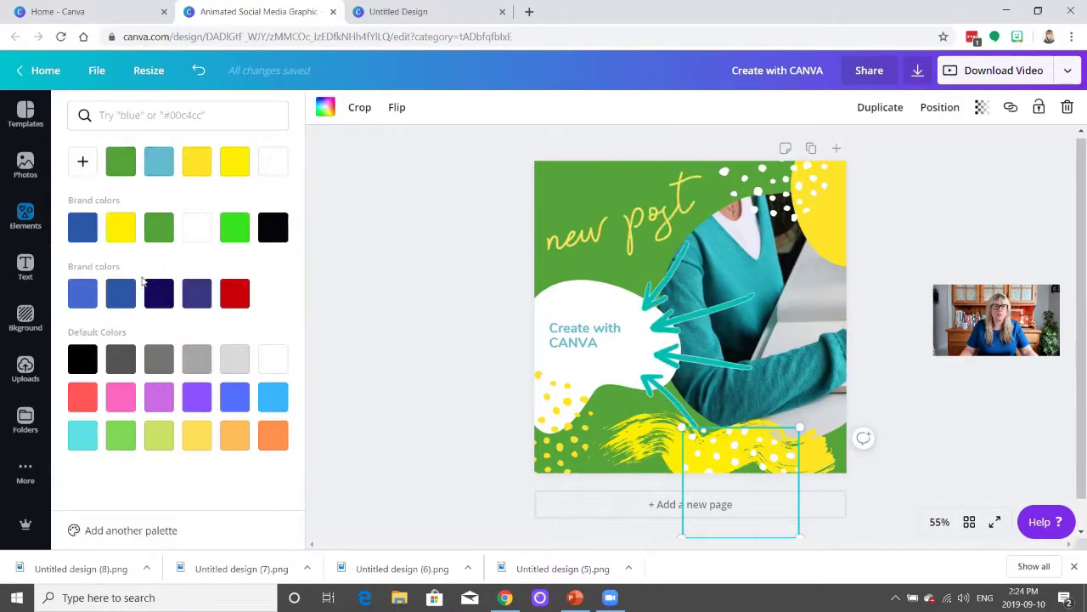
pyautogui.click(121, 294)
# Change the first gradient colour of the lower brush stroke to light blue
pyautogui.click(671, 450)
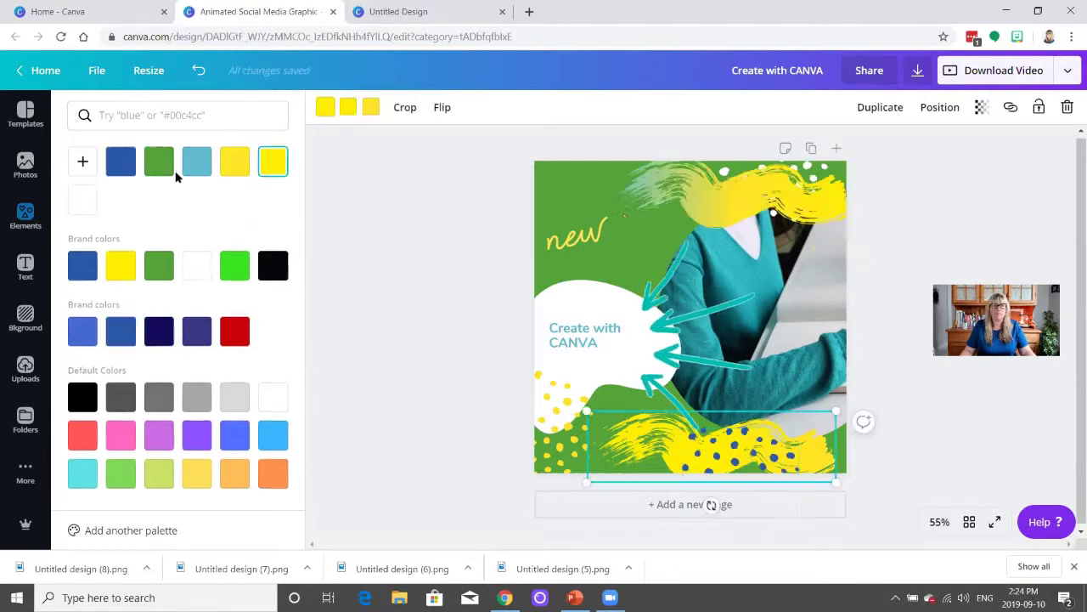
pyautogui.click(760, 460)
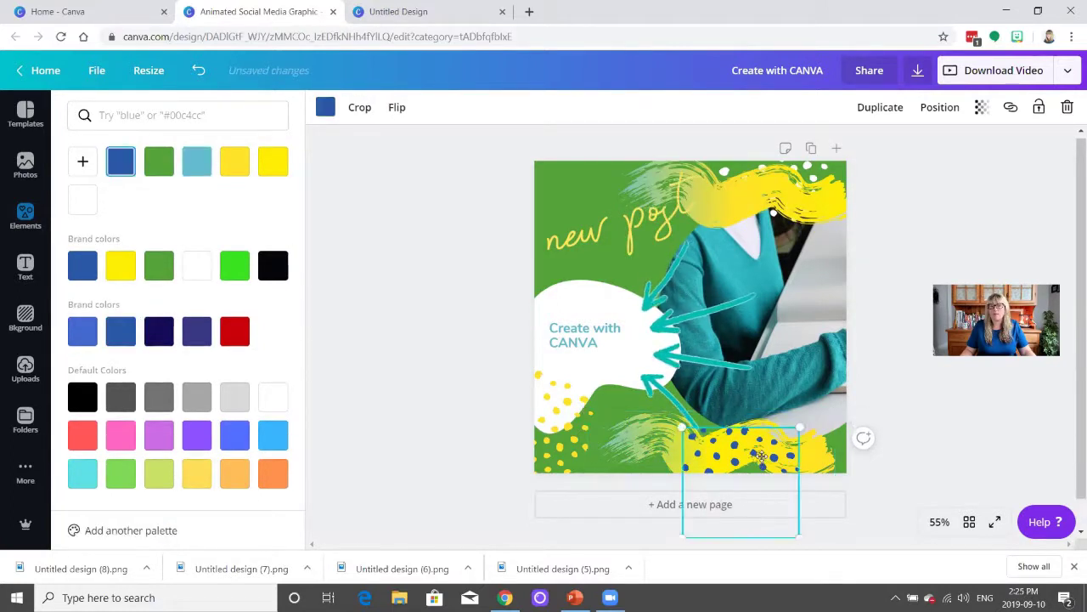
pyautogui.click(814, 445)
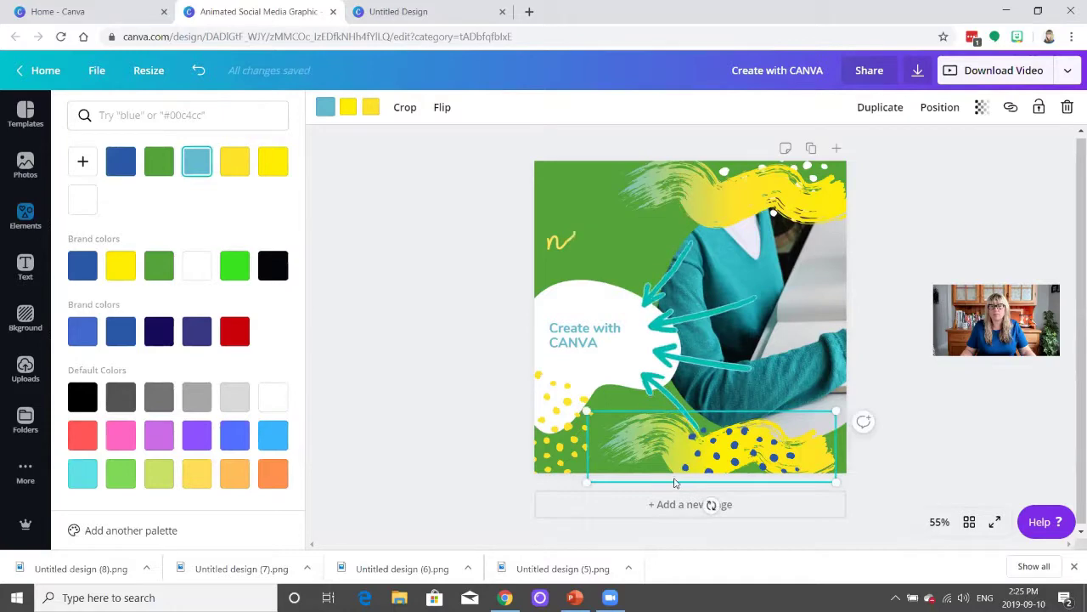
# Try rotating the lower brush stroke to about -150 degrees and undo the rotation
pyautogui.moveTo(707, 504)
pyautogui.mouseDown()
pyautogui.moveTo(667, 298)
pyautogui.moveTo(720, 324)
pyautogui.moveTo(509, 318)
pyautogui.moveTo(515, 441)
pyautogui.moveTo(731, 480)
pyautogui.moveTo(646, 457)
pyautogui.moveTo(680, 463)
pyautogui.moveTo(731, 438)
pyautogui.moveTo(701, 441)
pyautogui.moveTo(773, 427)
pyautogui.moveTo(794, 390)
pyautogui.moveTo(808, 286)
pyautogui.mouseUp()
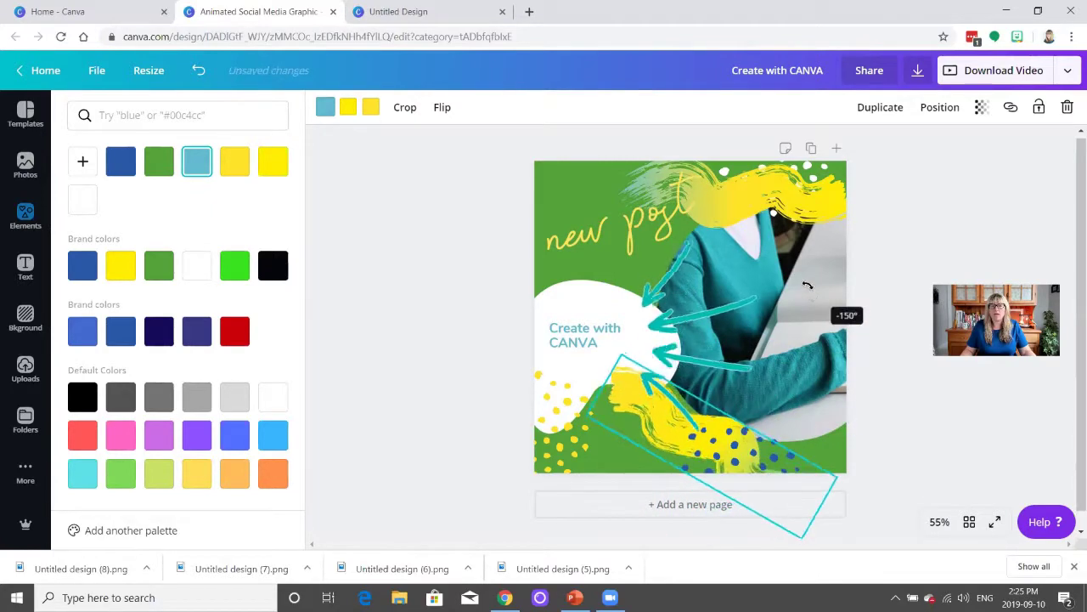
pyautogui.click(198, 70)
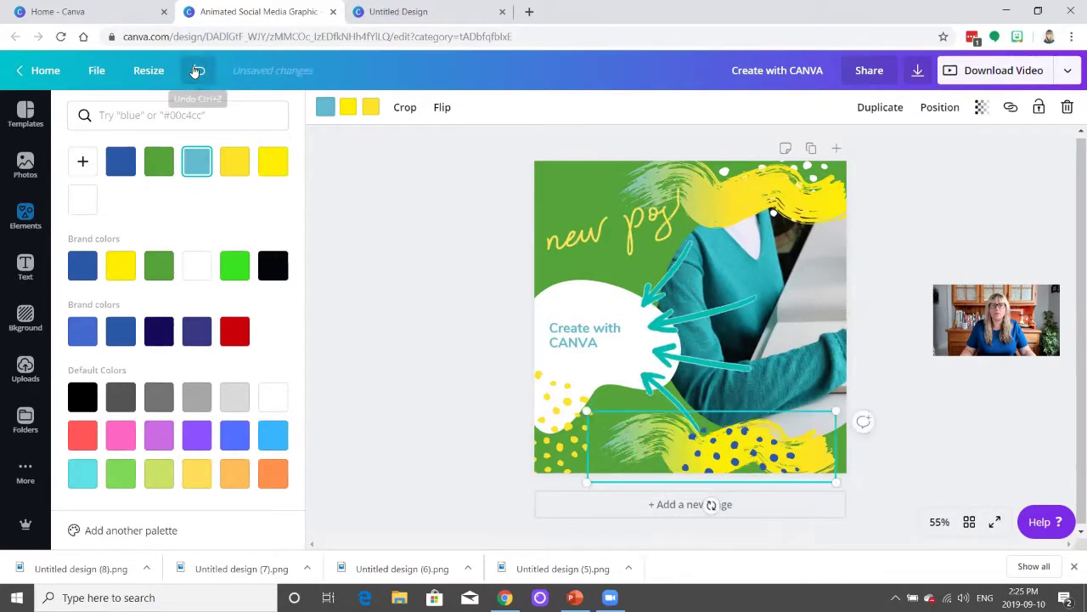
pyautogui.click(492, 413)
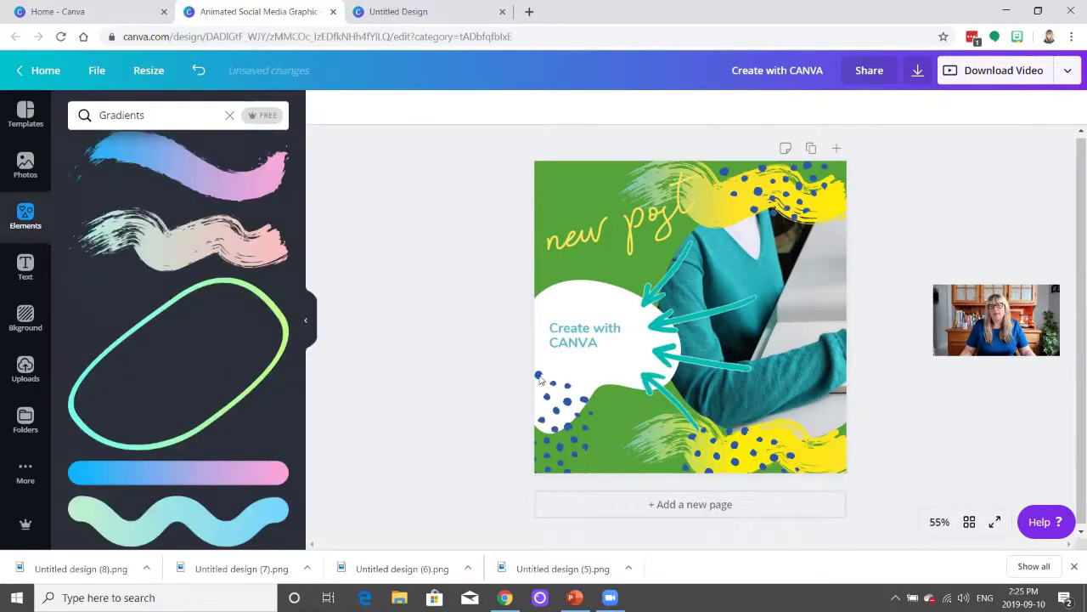
# Restyle the "Create with CANVA" text in blue Arialle, enlarge it to size 35.2 and fit it back inside the white bubble
pyautogui.click(591, 340)
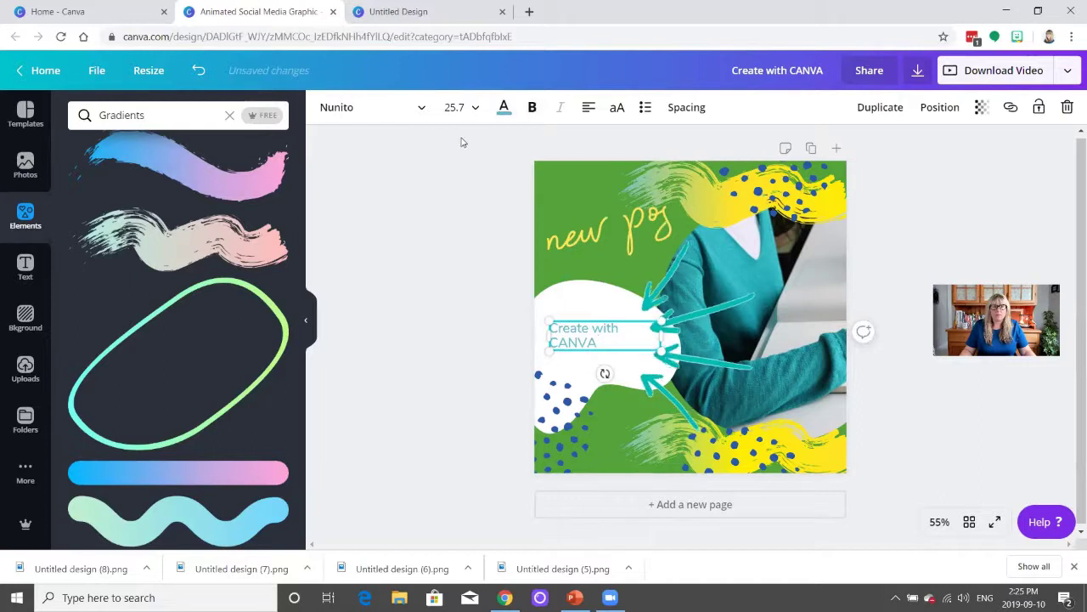
pyautogui.click(421, 111)
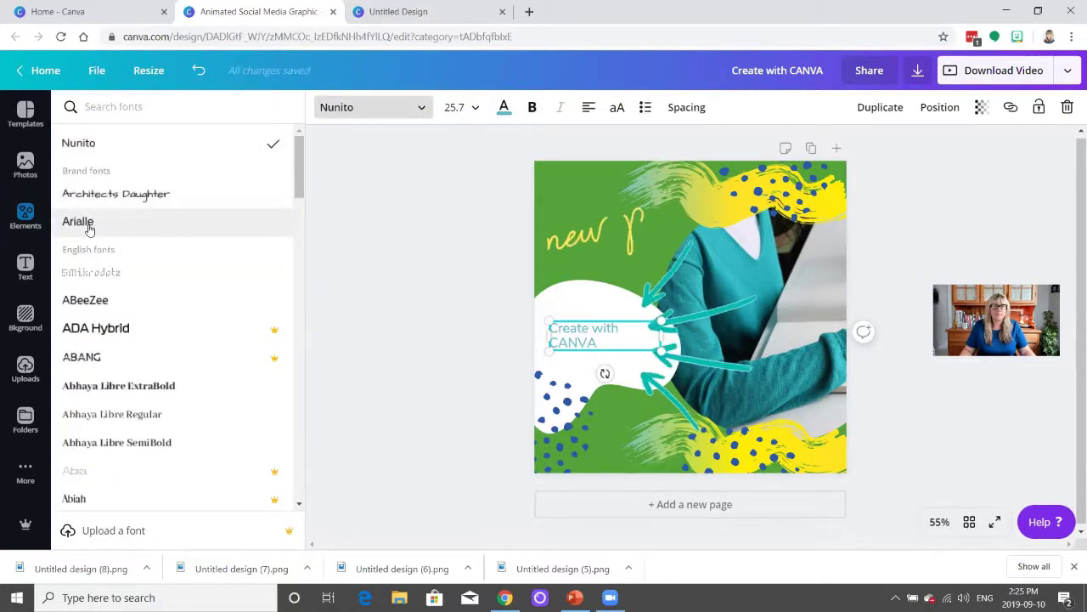
pyautogui.click(504, 108)
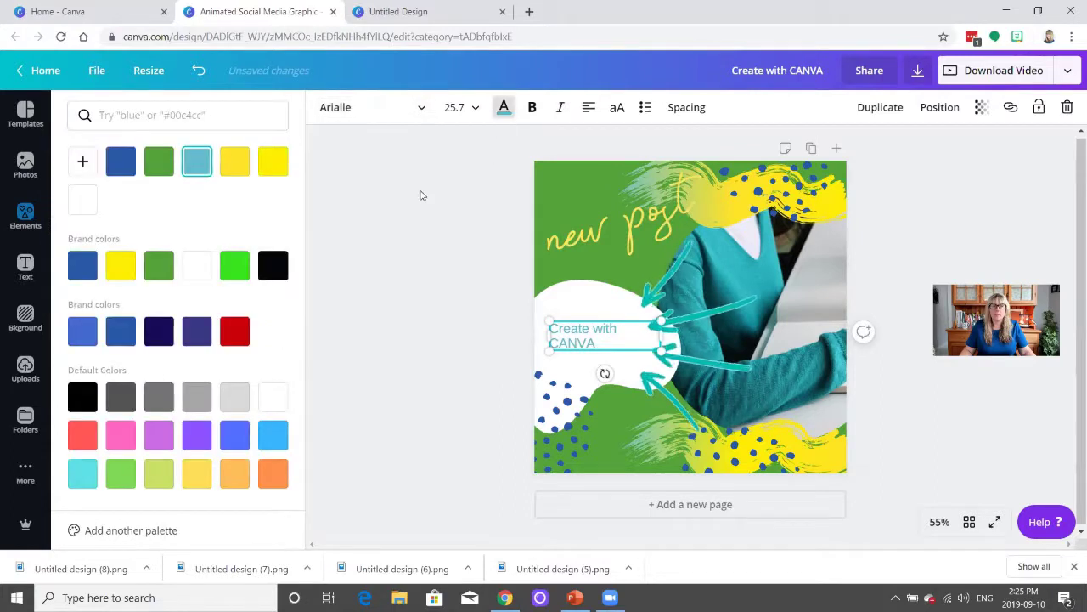
pyautogui.click(119, 168)
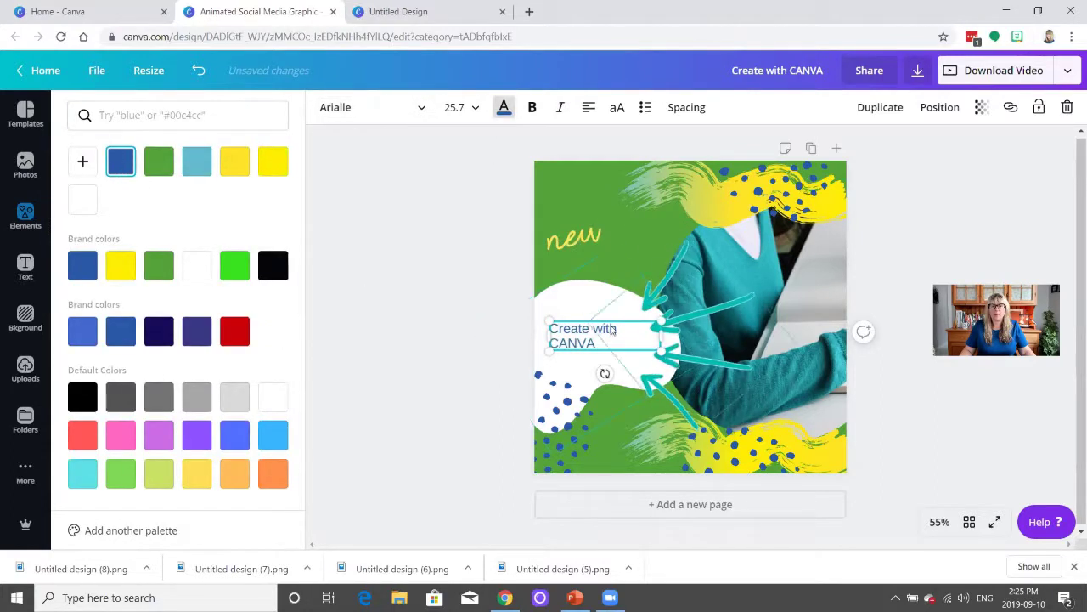
pyautogui.moveTo(550, 322); pyautogui.dragTo(508, 311)
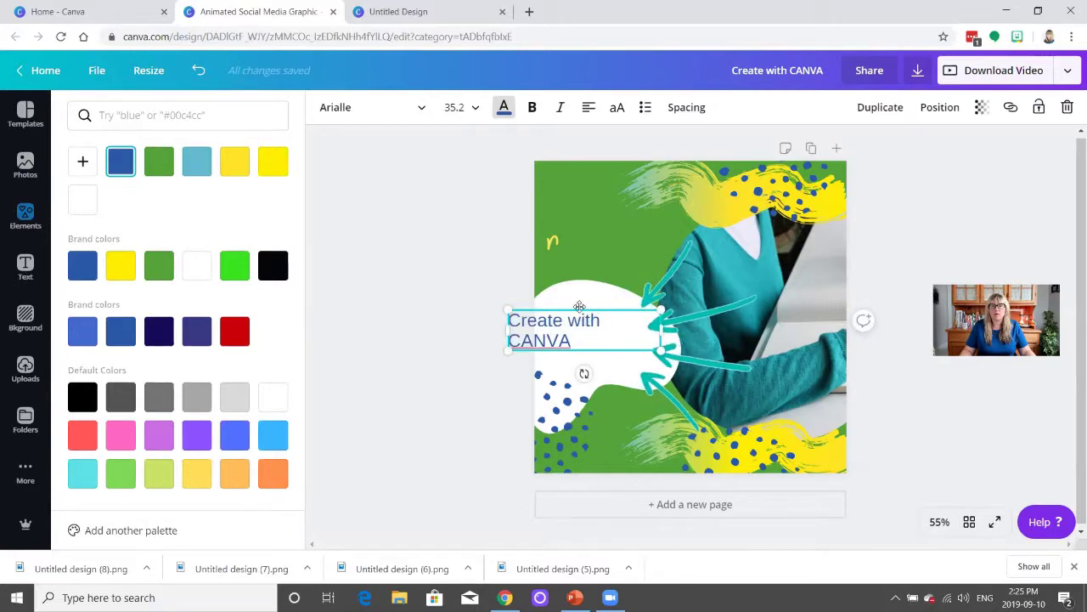
pyautogui.moveTo(585, 321); pyautogui.dragTo(621, 328)
# Move the upper brush stroke further past the design's right edge and change its outer gradient colours to dark navy
pyautogui.click(651, 172)
pyautogui.moveTo(651, 172); pyautogui.dragTo(689, 176)
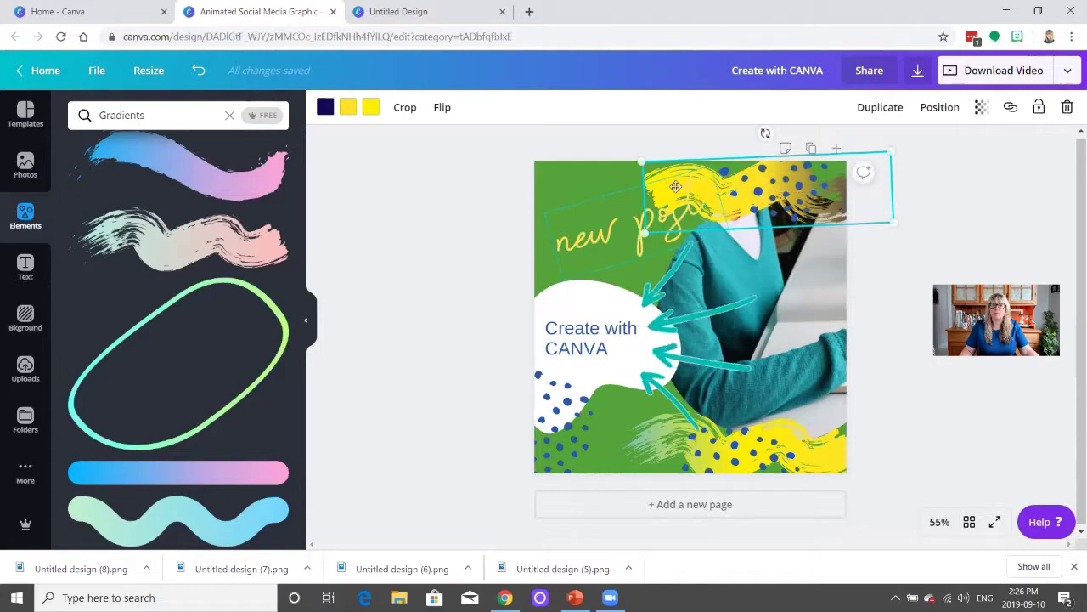
pyautogui.click(372, 108)
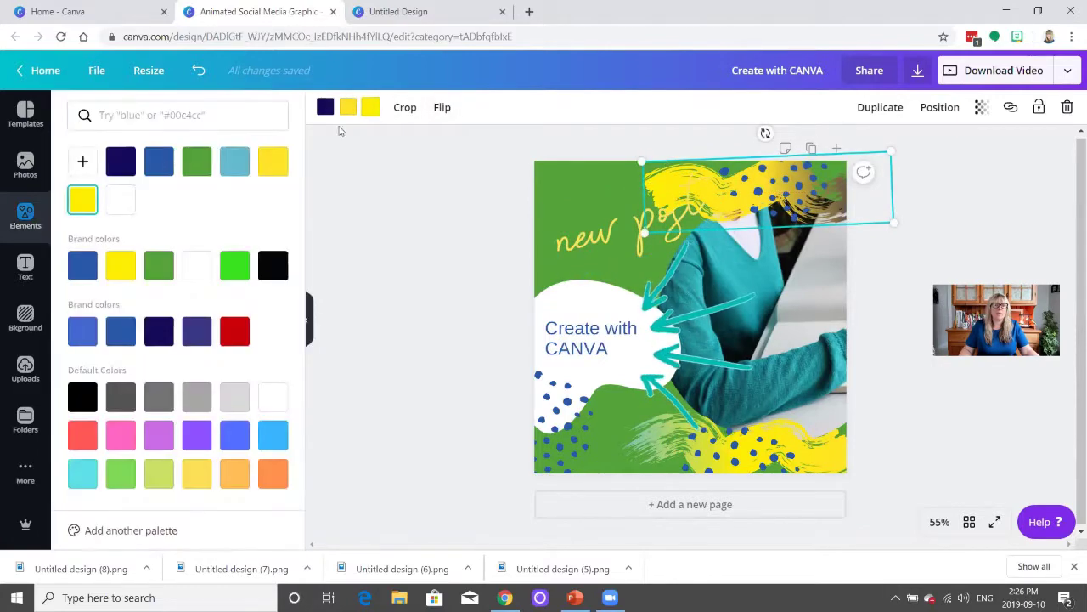
pyautogui.click(121, 164)
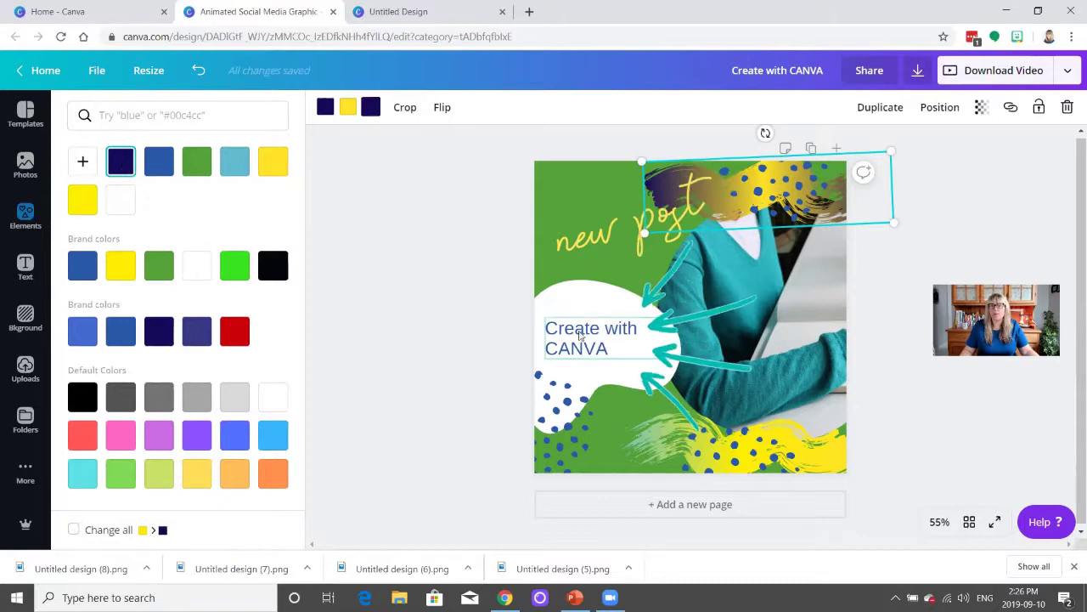
# Tilt the lower brush stroke by about -4 degrees and shift it to overlap the design's right edge
pyautogui.click(695, 451)
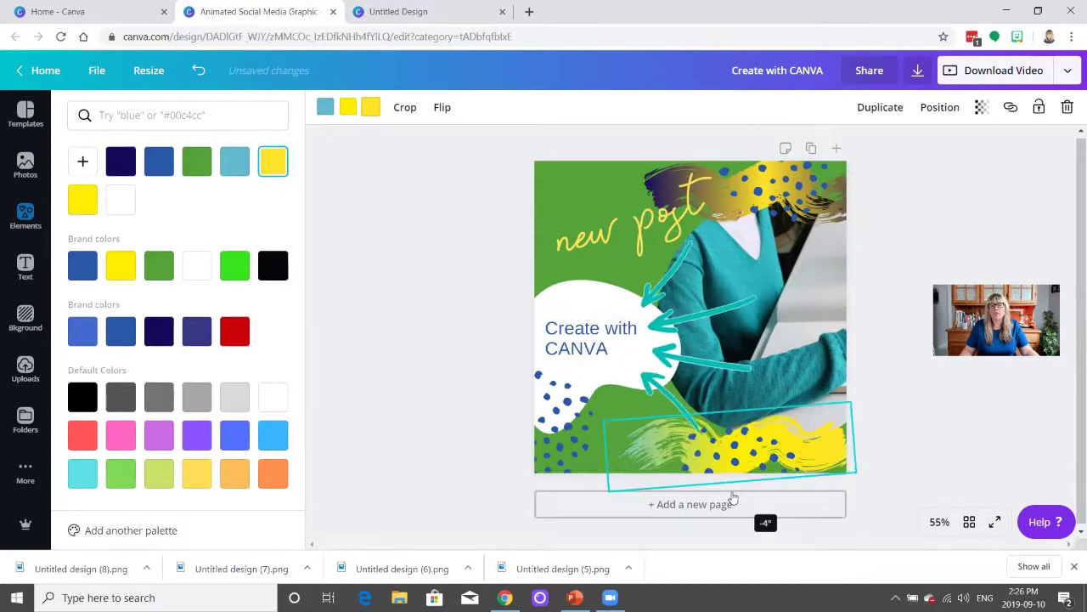
pyautogui.click(447, 324)
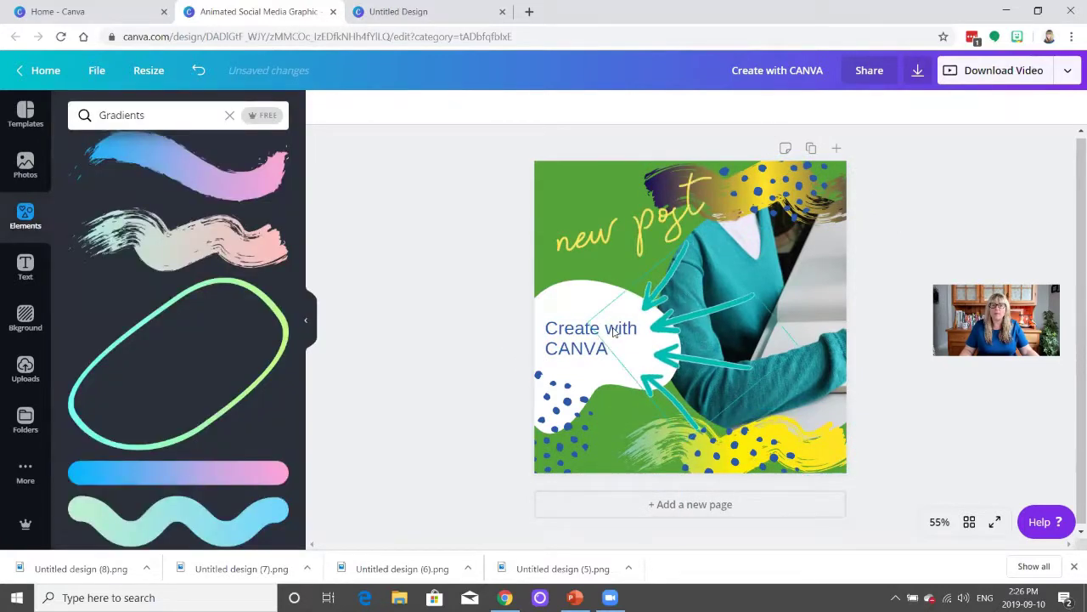
# Move the "Create with CANVA" text slightly higher inside the white bubble
pyautogui.click(577, 336)
pyautogui.moveTo(577, 326); pyautogui.dragTo(578, 322)
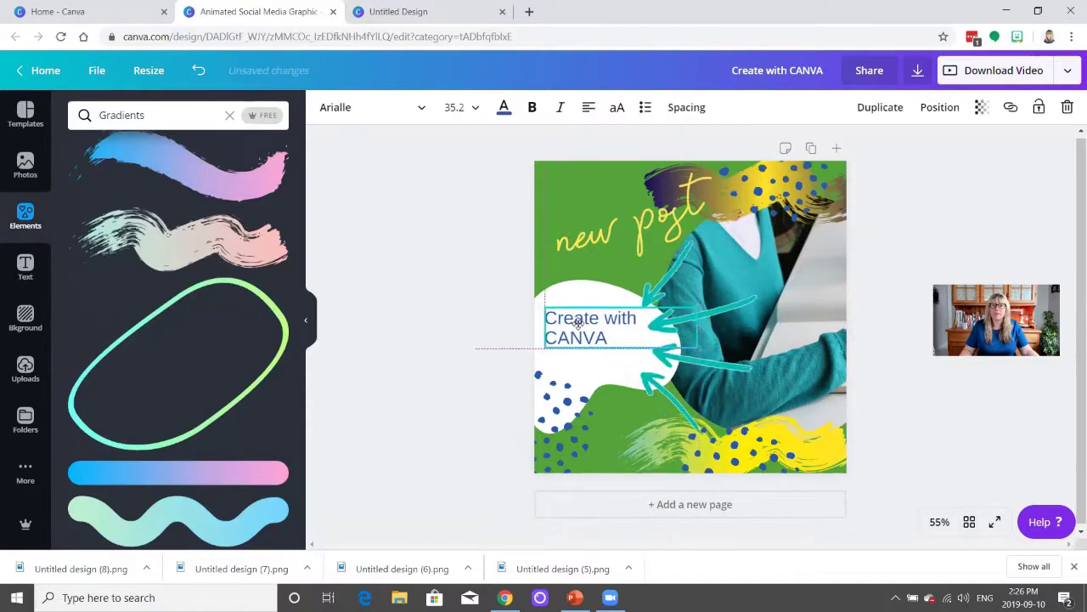
pyautogui.click(440, 294)
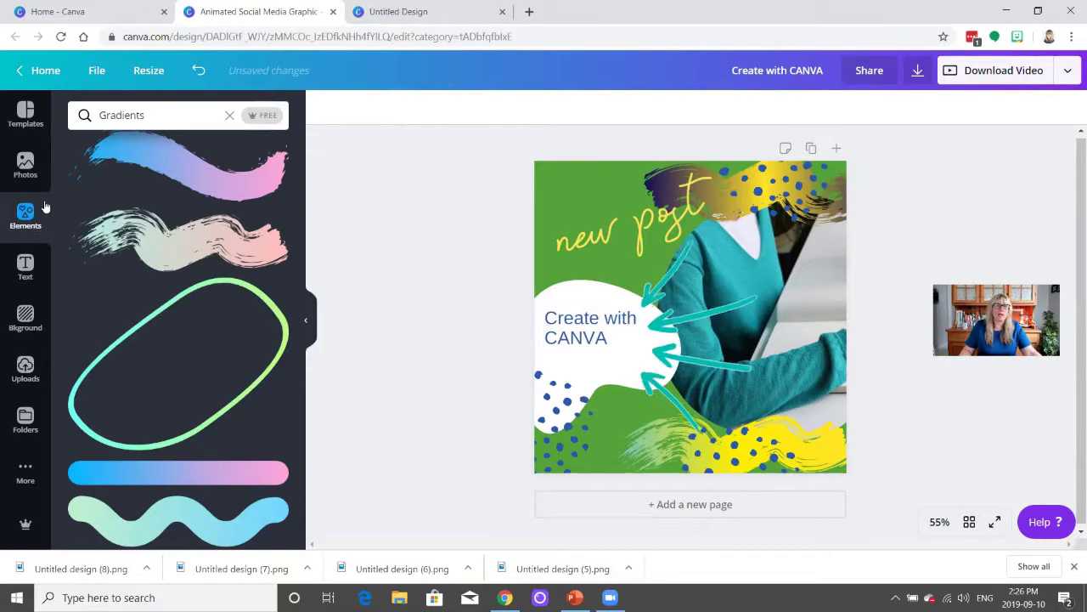
# Clear the "Gradients" search and browse the element categories, from grids and frames through icons to themed illustrations
pyautogui.click(230, 116)
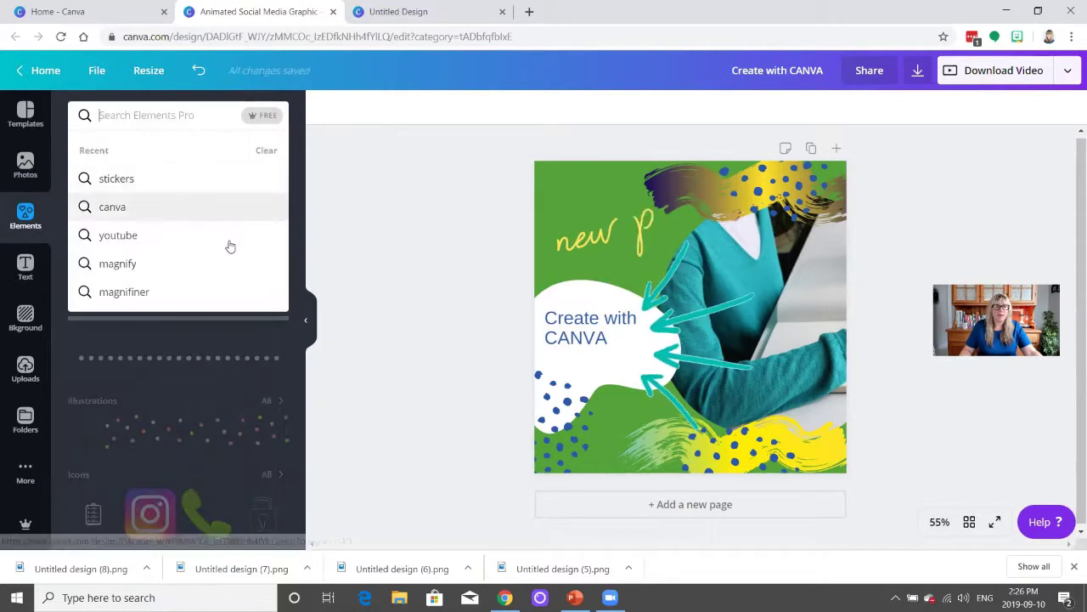
pyautogui.click(338, 173)
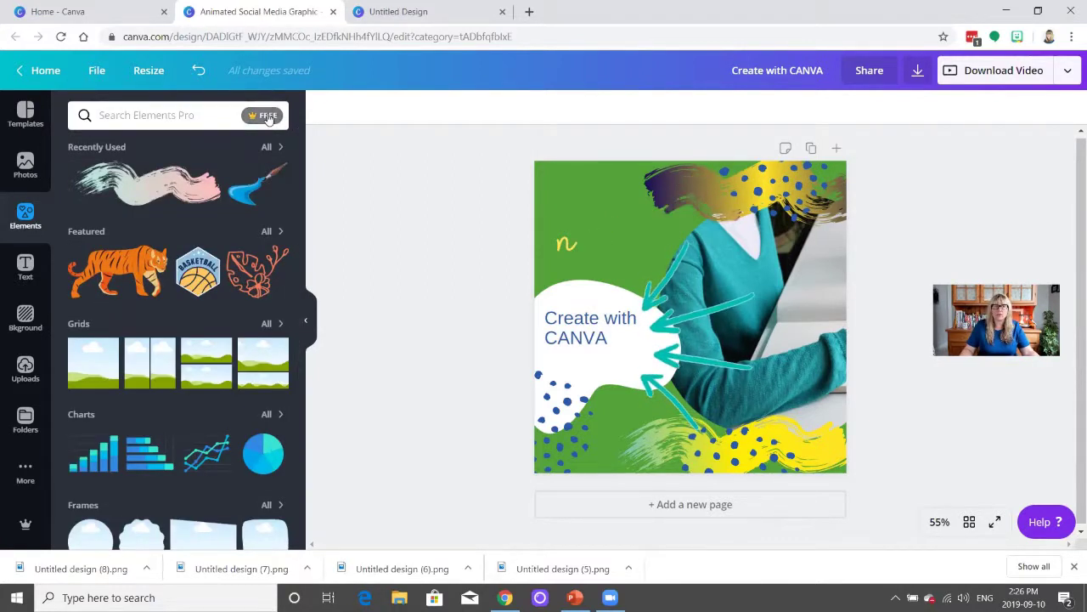
pyautogui.scroll(-3, 299, 225)
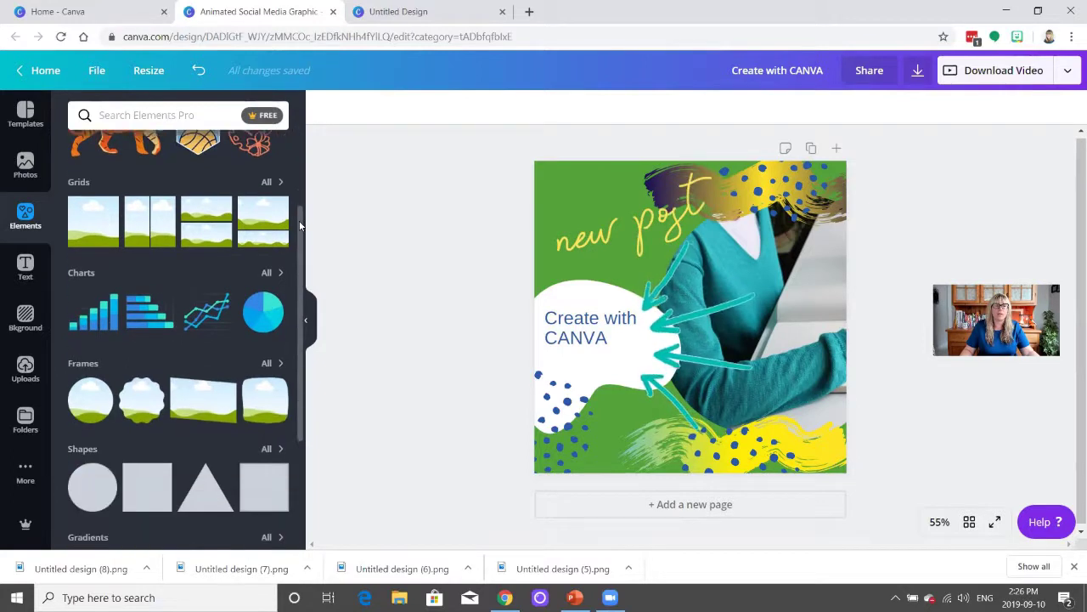
pyautogui.scroll(-5, 178, 230)
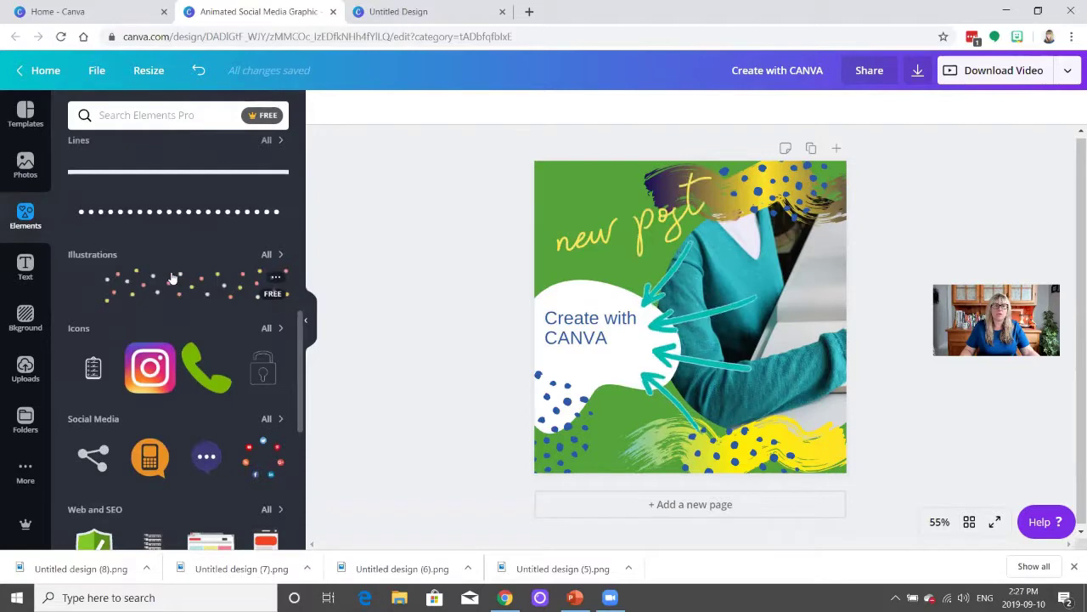
pyautogui.scroll(-2, 172, 279)
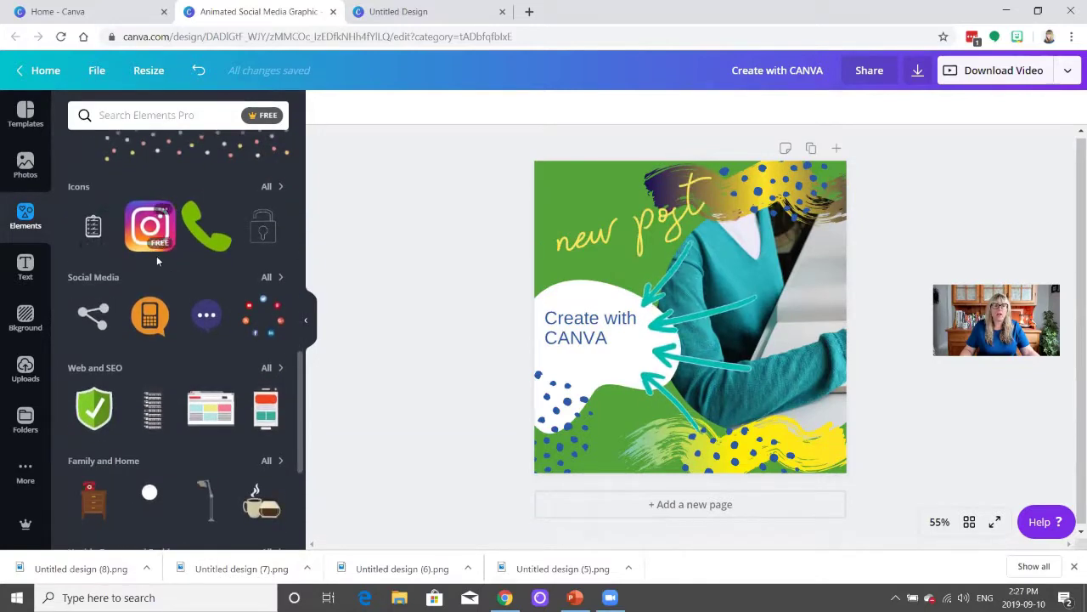
pyautogui.scroll(-2, 157, 256)
pyautogui.scroll(-7, 162, 264)
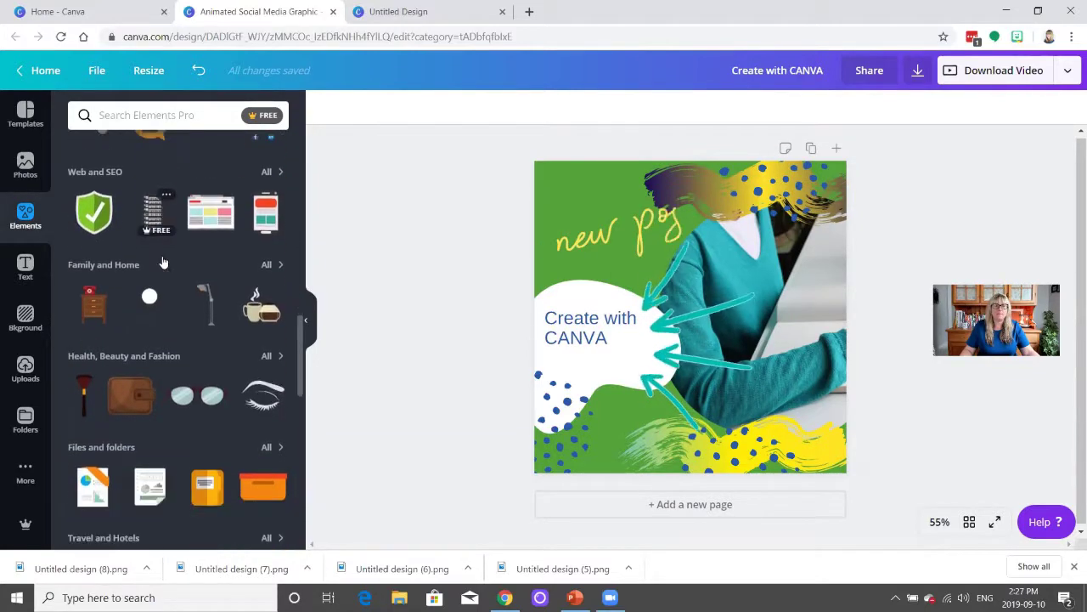
pyautogui.scroll(-15, 163, 261)
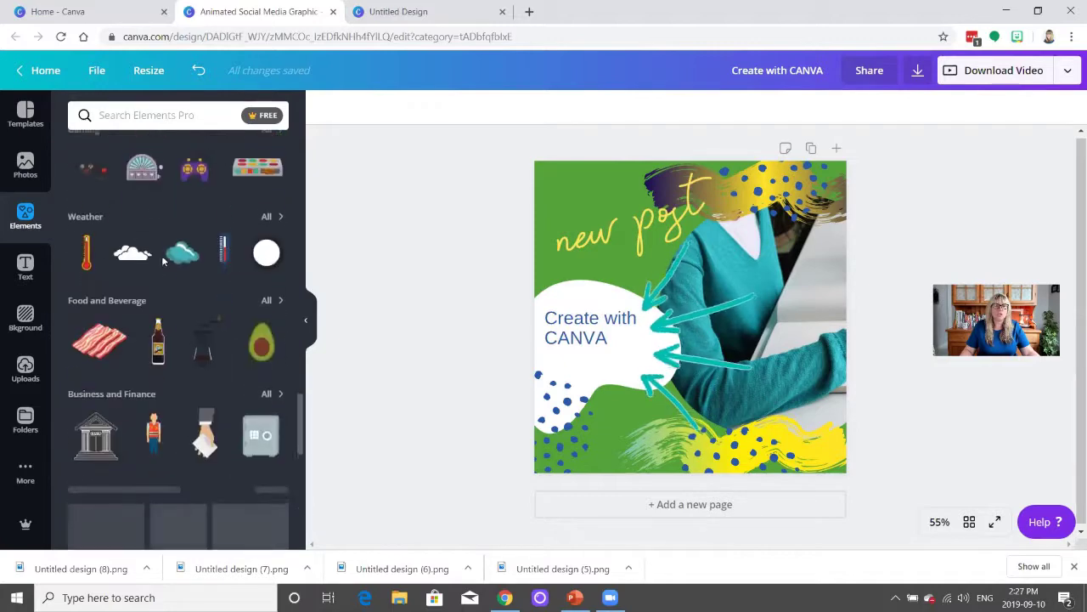
pyautogui.scroll(-5, 161, 255)
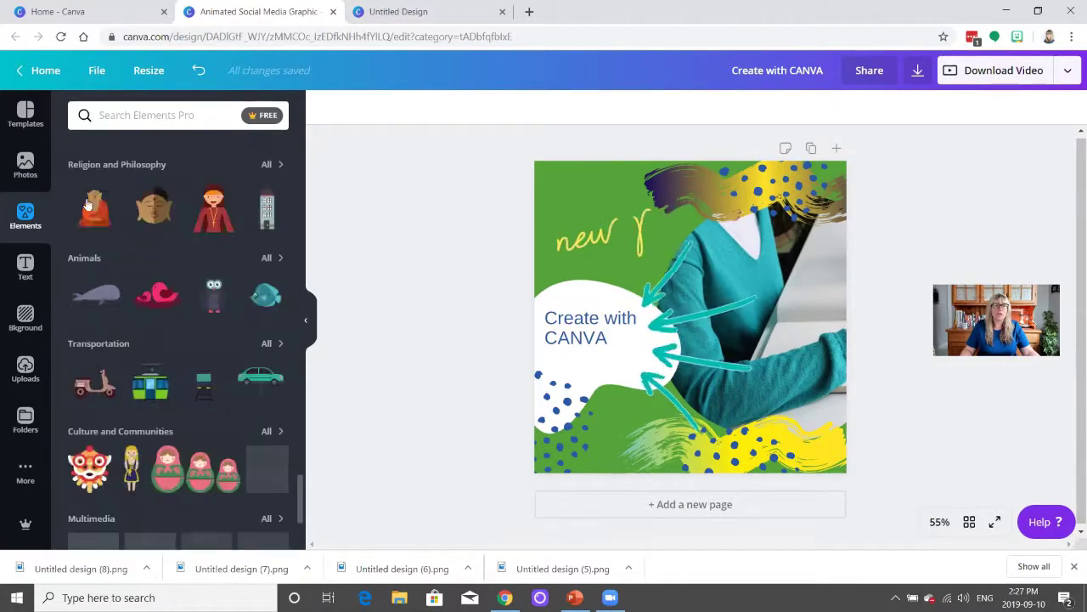
# Browse the "person workplace" photo results for an alternative image
pyautogui.click(26, 166)
pyautogui.scroll(-3, 189, 236)
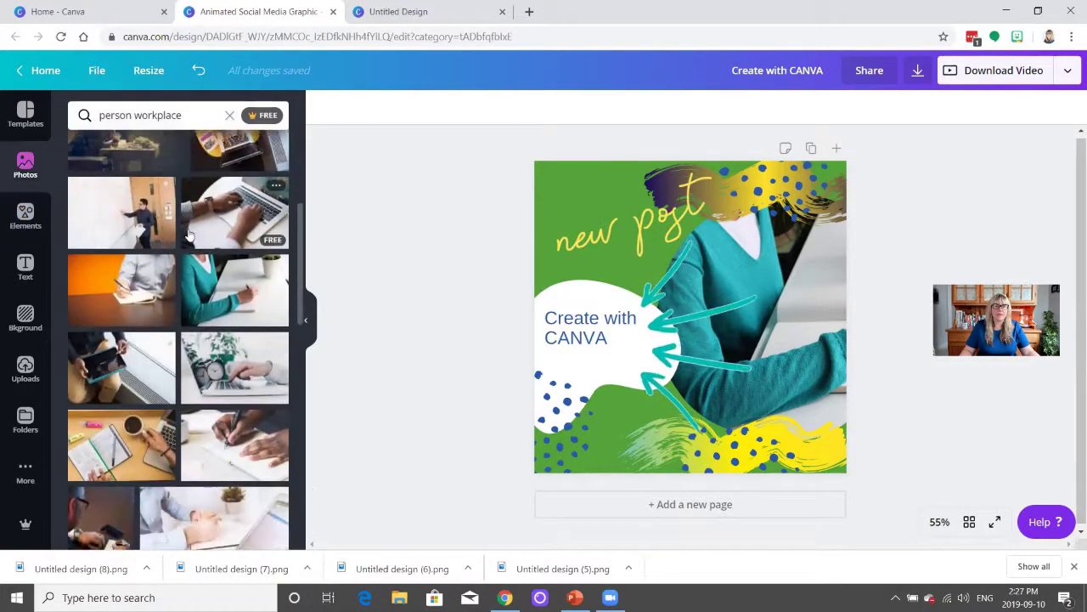
pyautogui.scroll(-10, 188, 236)
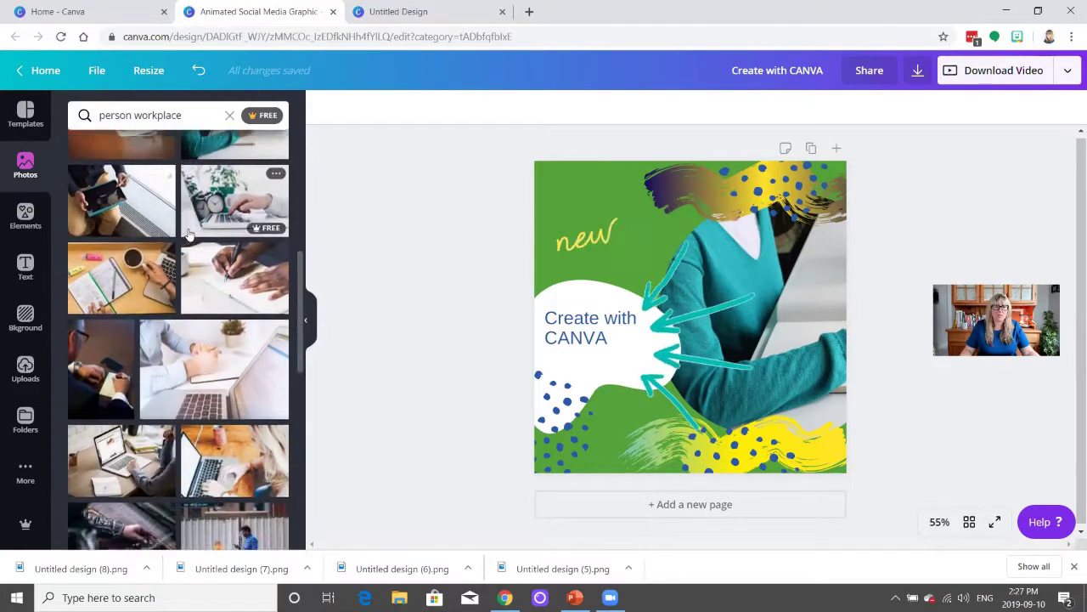
pyautogui.scroll(-5, 189, 235)
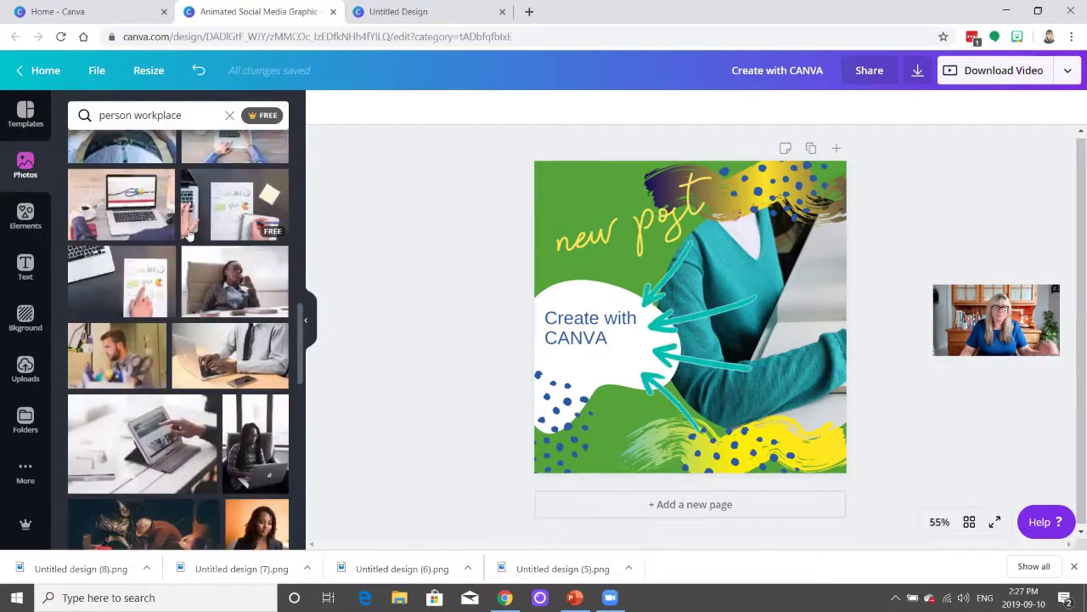
pyautogui.scroll(-8, 188, 235)
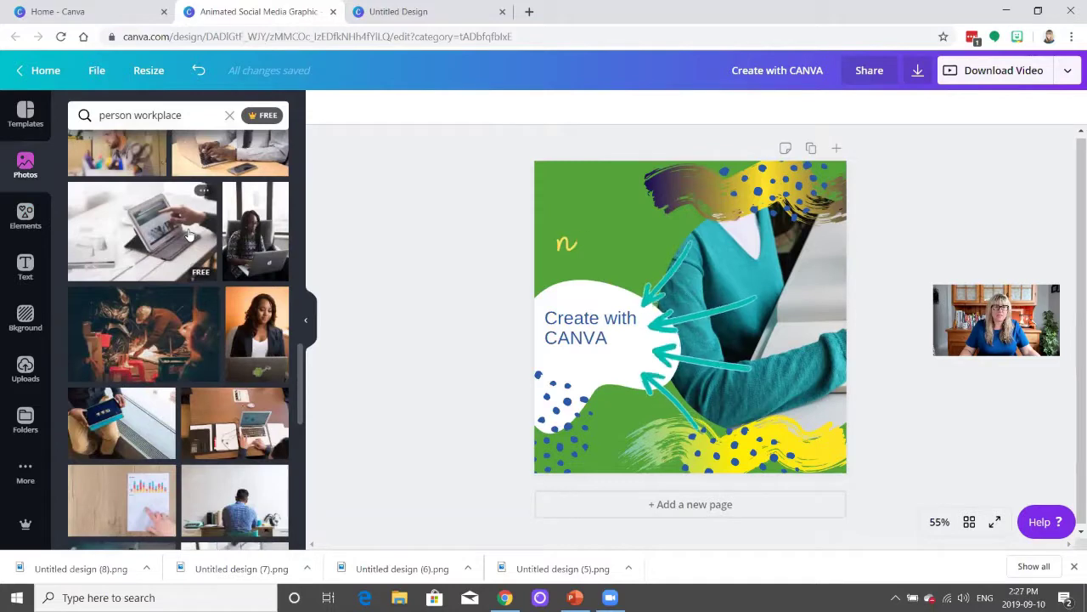
pyautogui.scroll(-3, 189, 236)
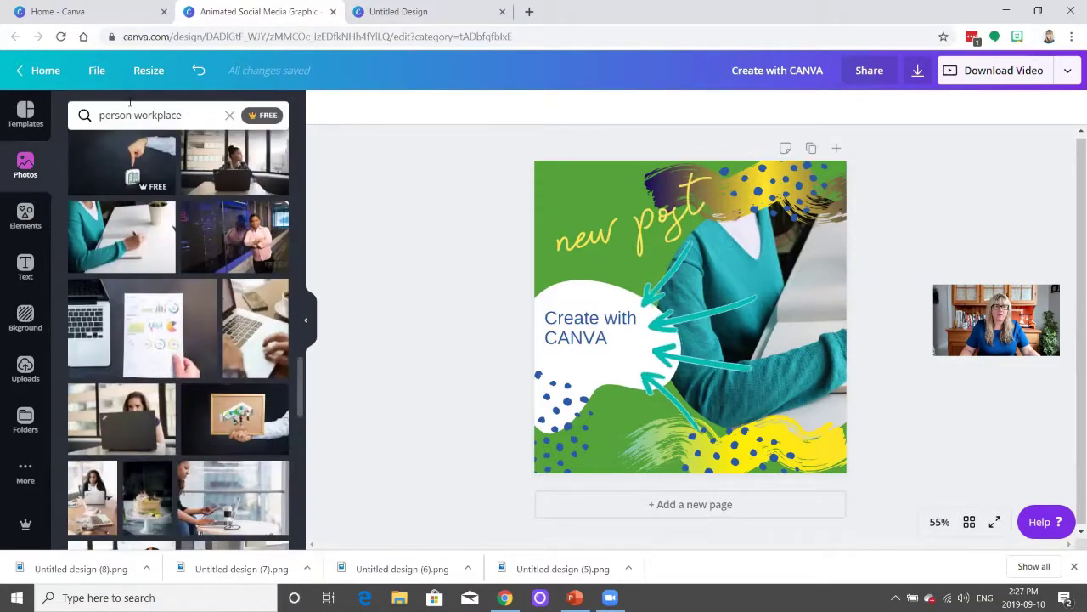
# Search the photo library for "happy workplace" and look through the results
pyautogui.doubleClick(131, 117)
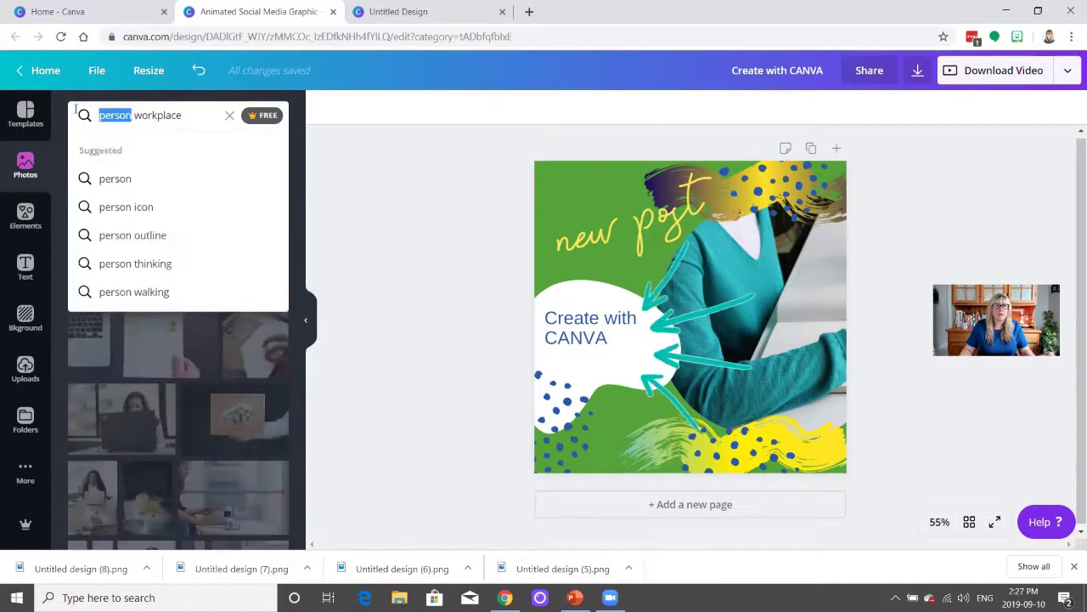
pyautogui.write('happy')
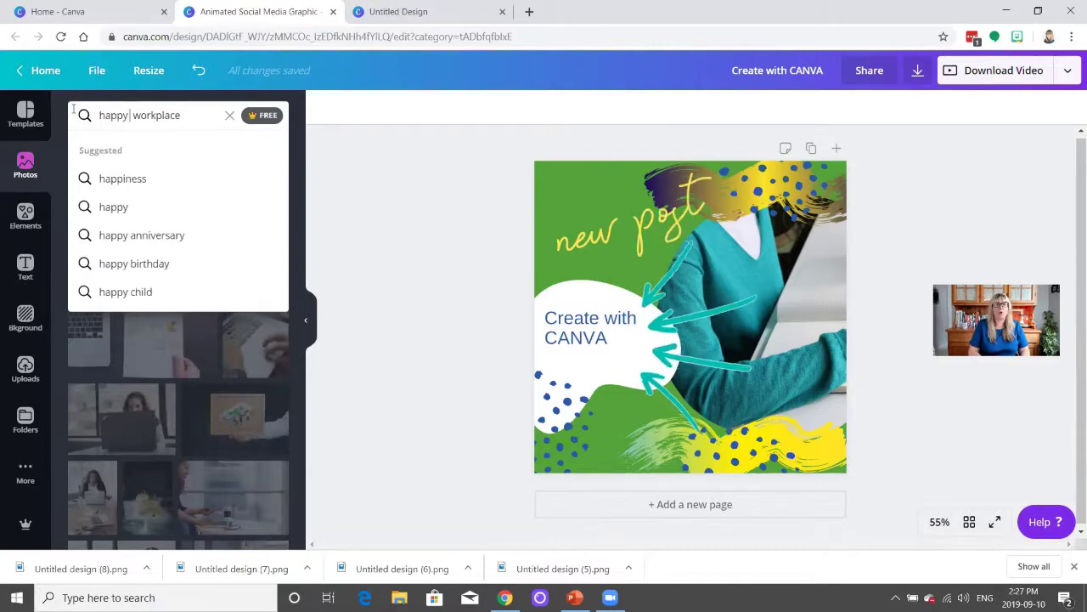
pyautogui.press('Return')
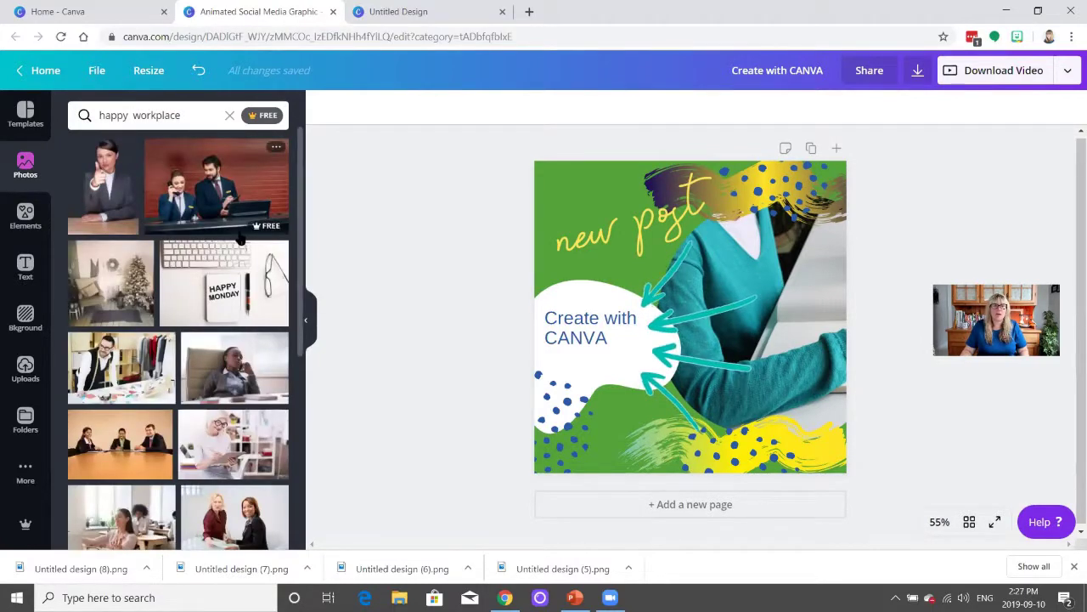
pyautogui.scroll(-10, 241, 241)
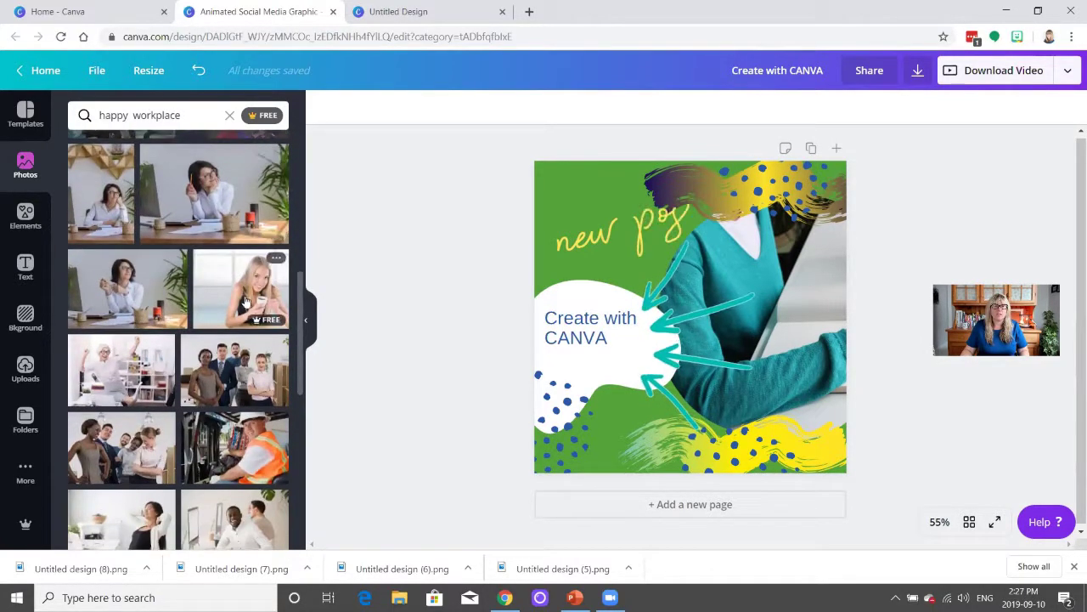
pyautogui.moveTo(243, 302); pyautogui.dragTo(427, 228)
pyautogui.moveTo(234, 273); pyautogui.dragTo(644, 267)
pyautogui.press('Delete')
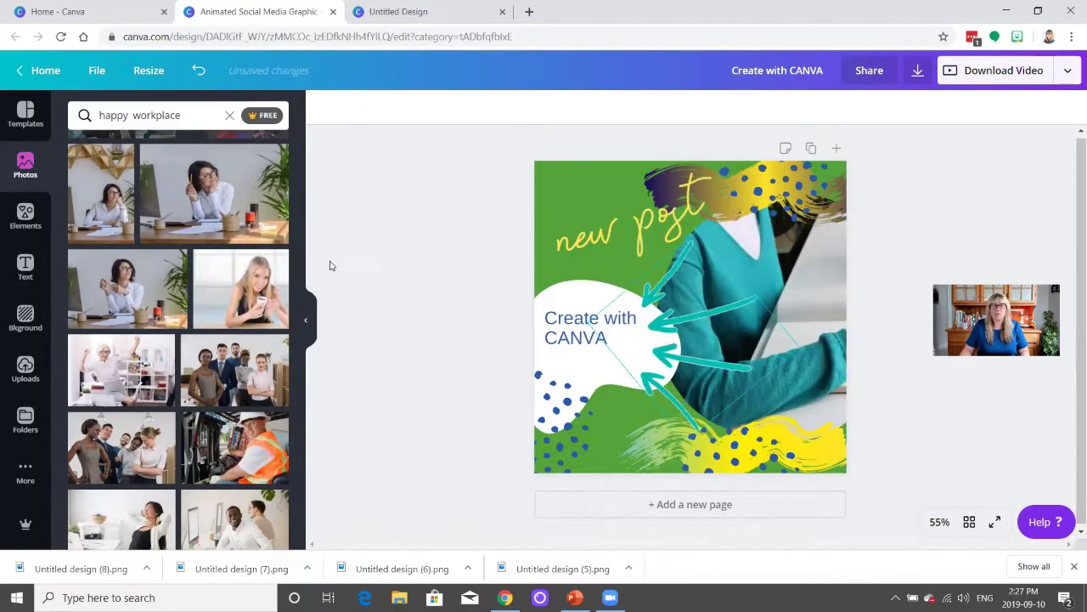
# Replace the framed photo with the blonde woman holding a coffee cup, and shift the image inside its frame to show her whole face
pyautogui.click(801, 251)
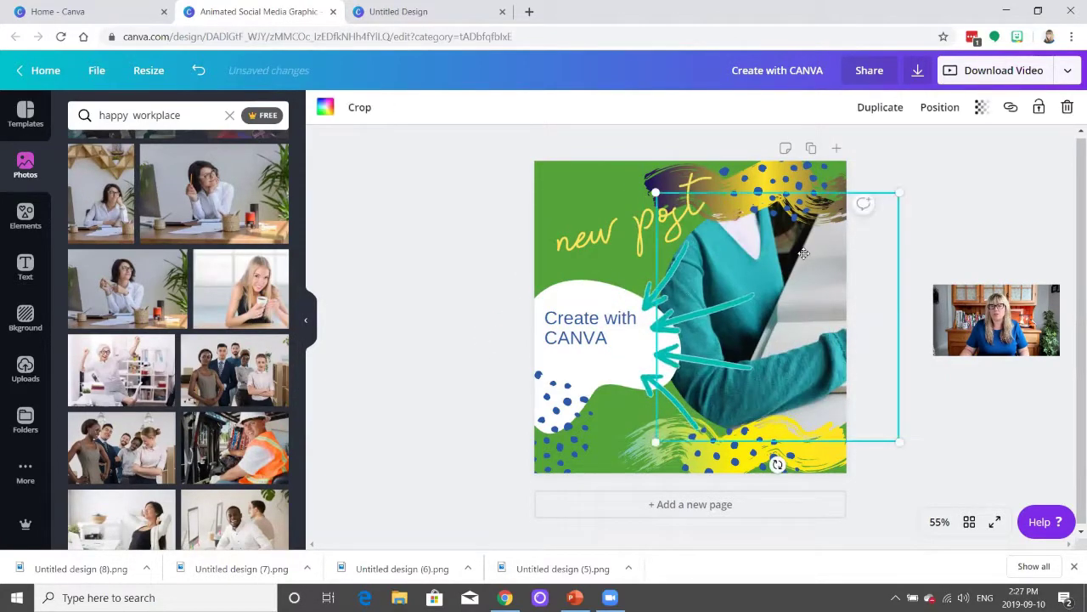
pyautogui.moveTo(240, 289); pyautogui.dragTo(743, 327)
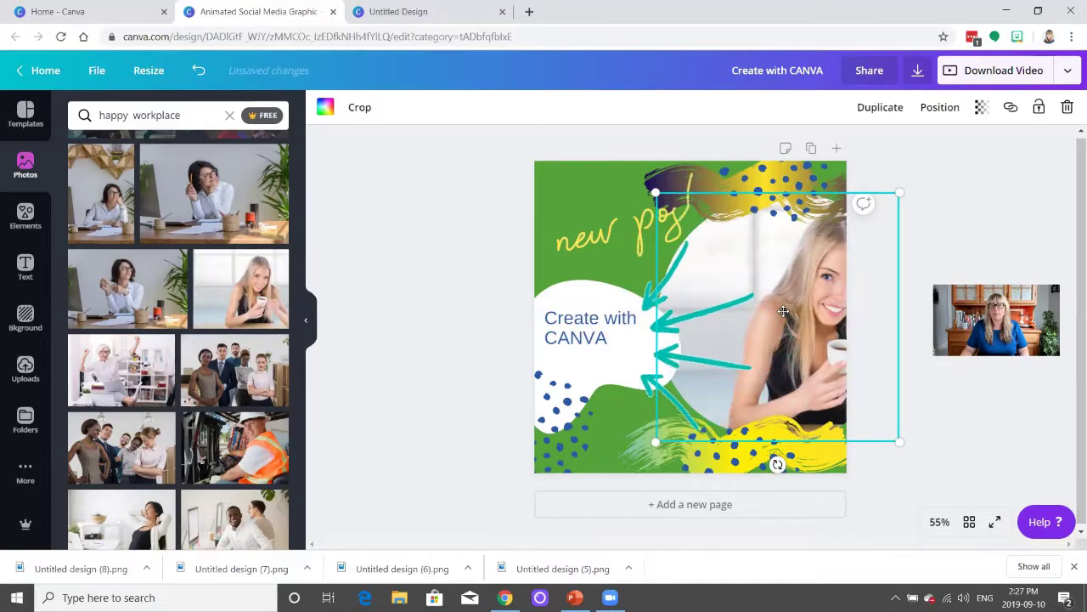
pyautogui.click(353, 108)
pyautogui.moveTo(798, 283); pyautogui.dragTo(769, 284)
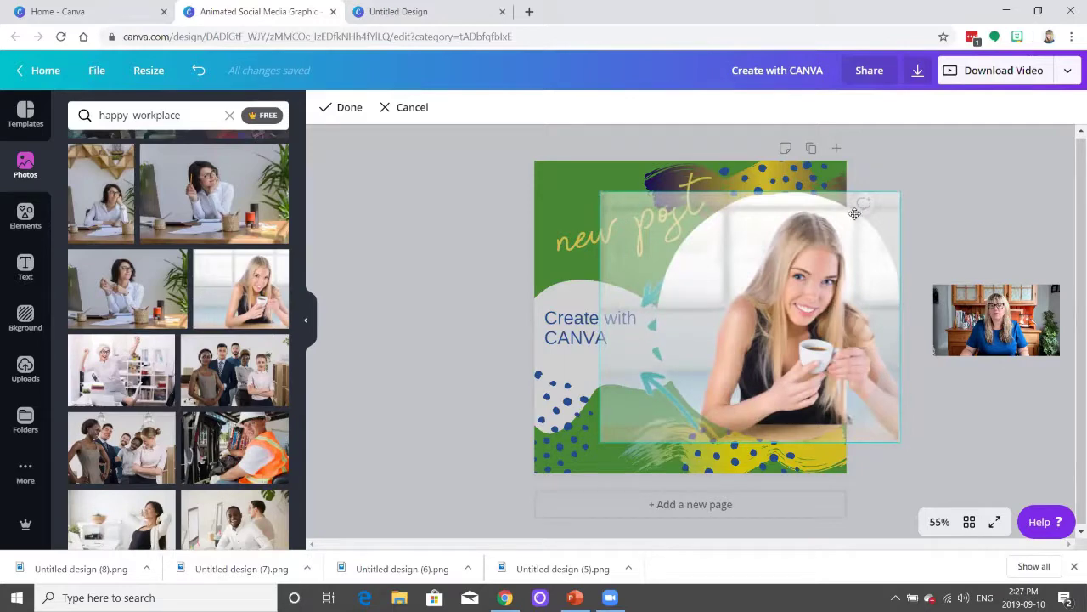
pyautogui.click(459, 323)
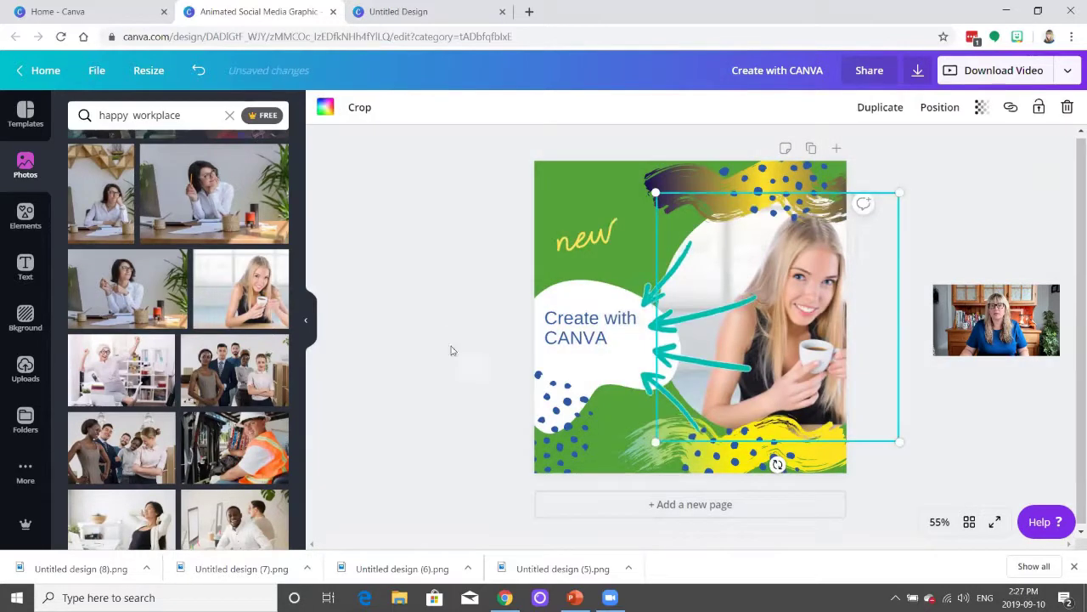
# Move the framed photo of the woman left, closer to the text bubble
pyautogui.moveTo(773, 302); pyautogui.dragTo(735, 302)
pyautogui.click(406, 358)
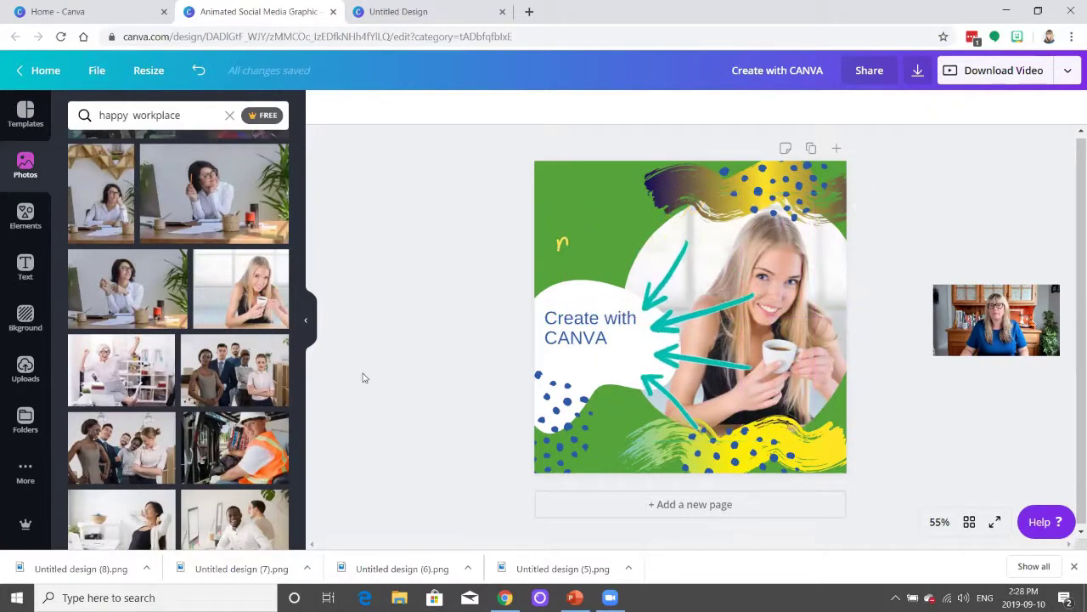
# Change a gradient colour of the white text bubble to the dark navy brand colour
pyautogui.click(577, 304)
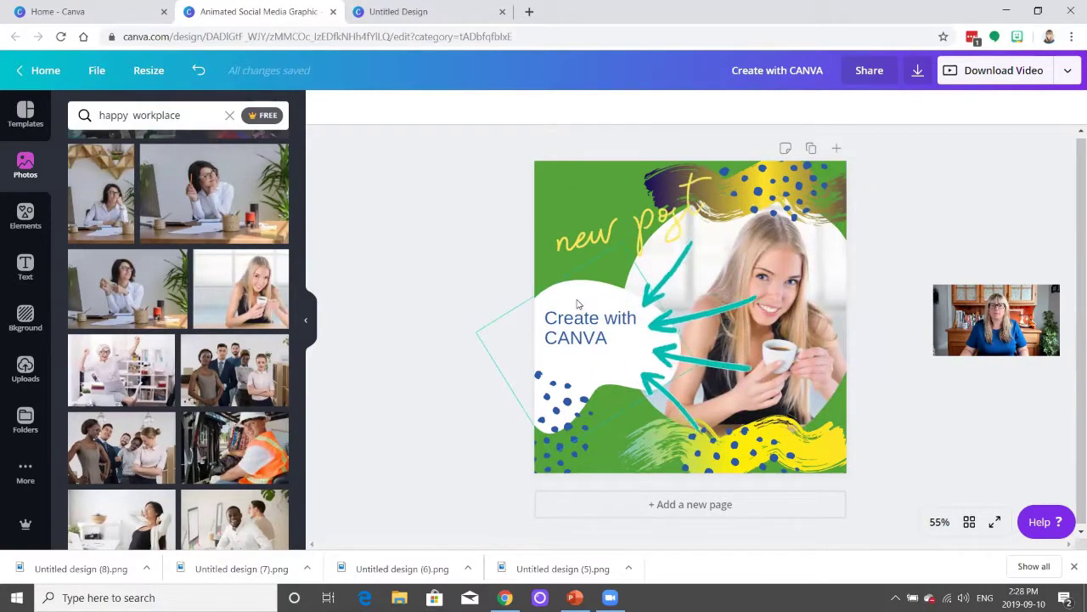
pyautogui.click(348, 108)
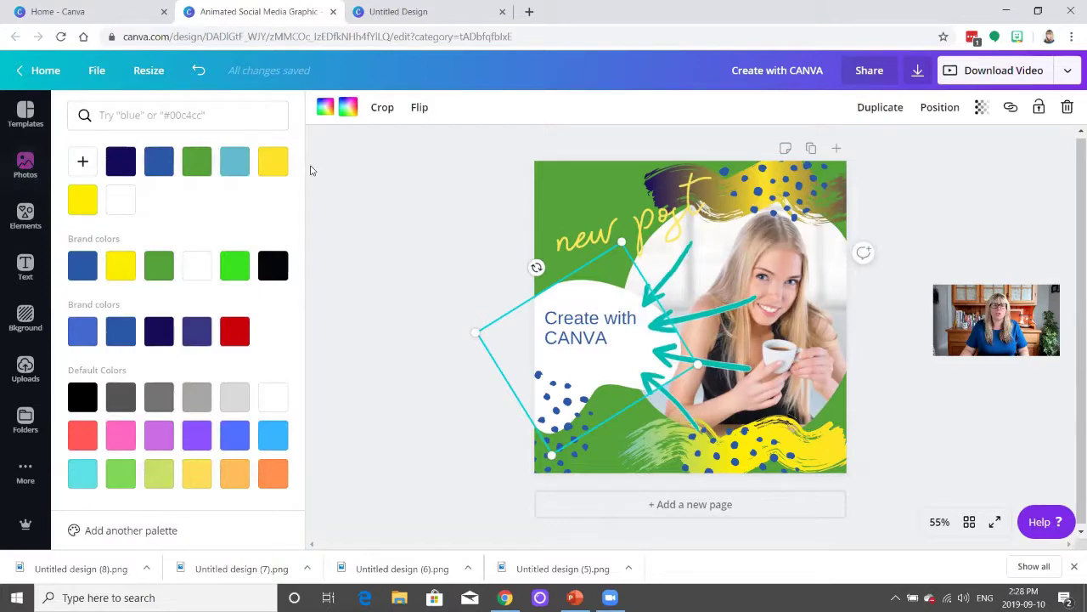
pyautogui.click(158, 334)
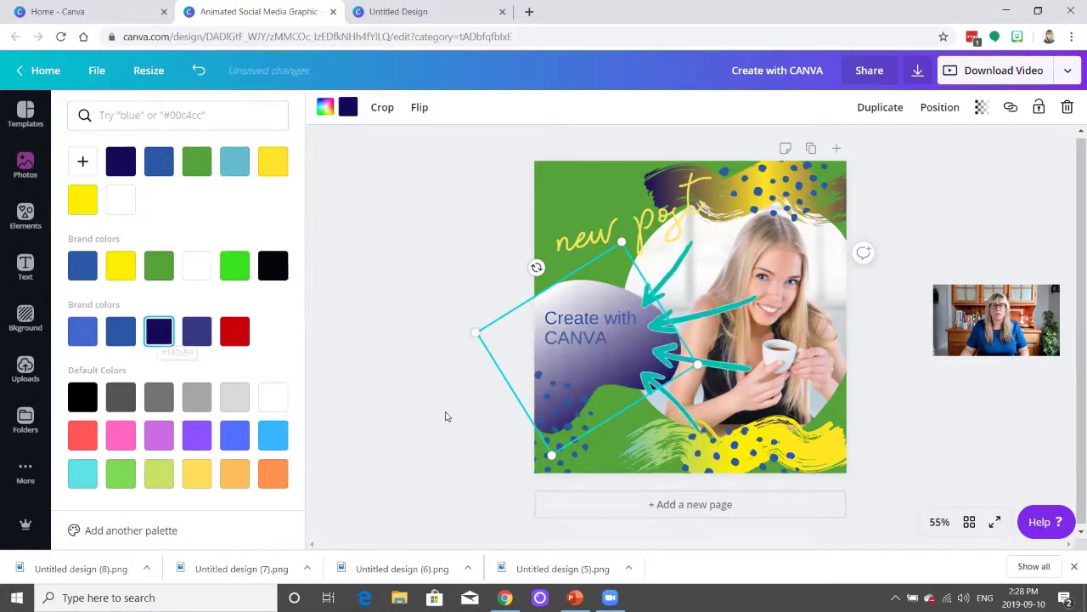
# Recolour the "Create with CANVA" text black and enlarge it to size 42.6
pyautogui.click(581, 328)
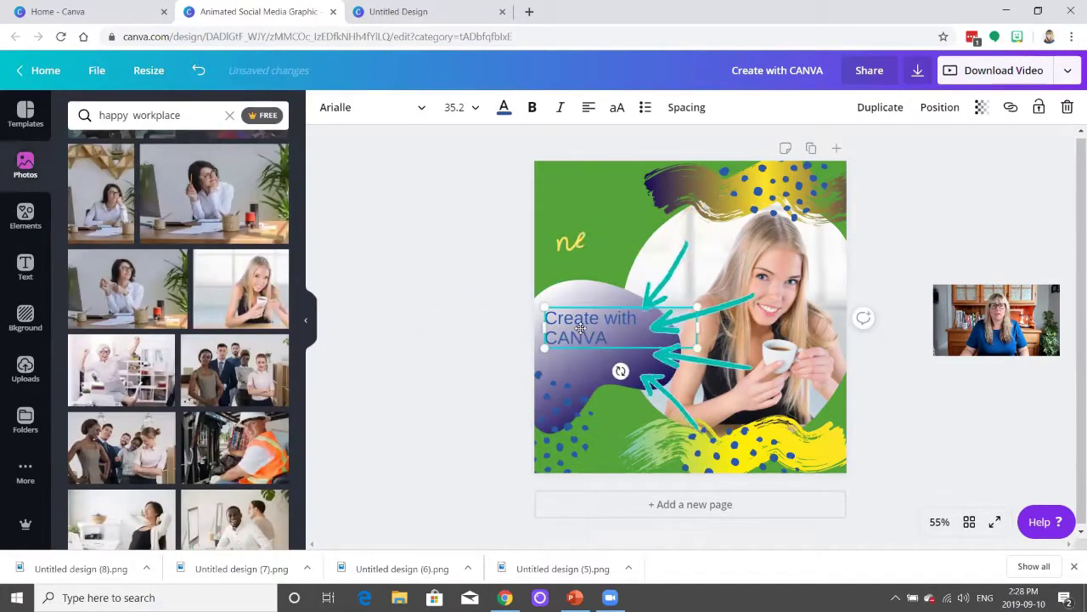
pyautogui.click(504, 108)
pyautogui.click(192, 267)
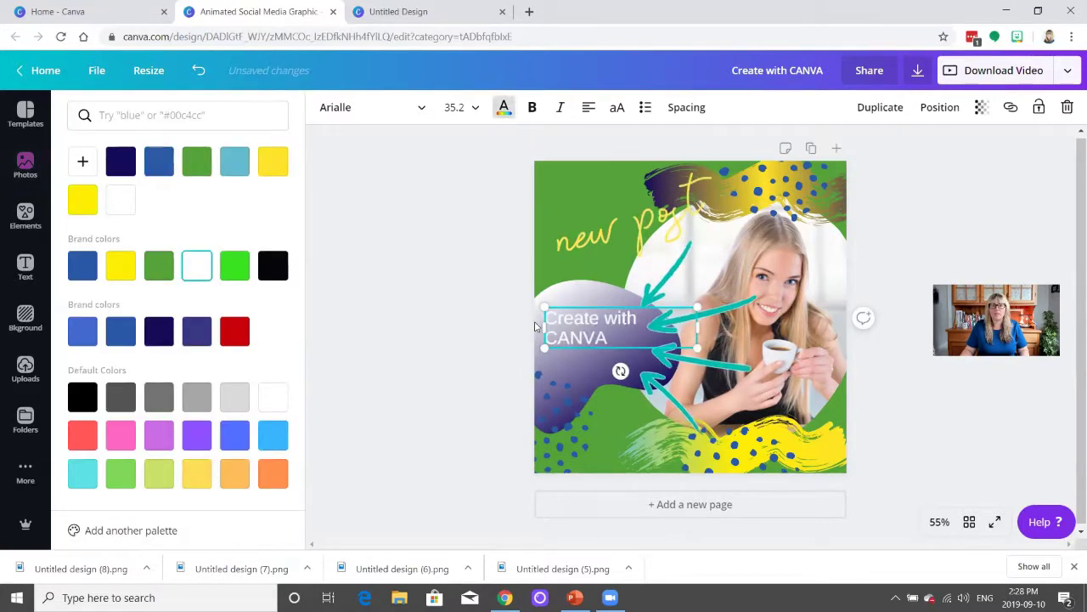
pyautogui.click(267, 272)
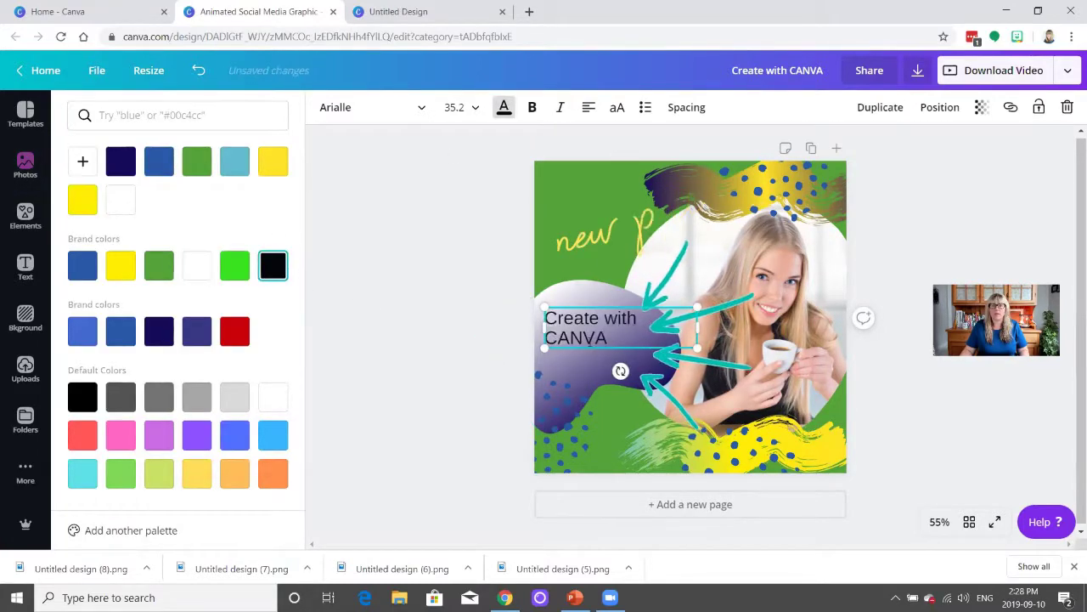
pyautogui.moveTo(697, 348); pyautogui.dragTo(728, 374)
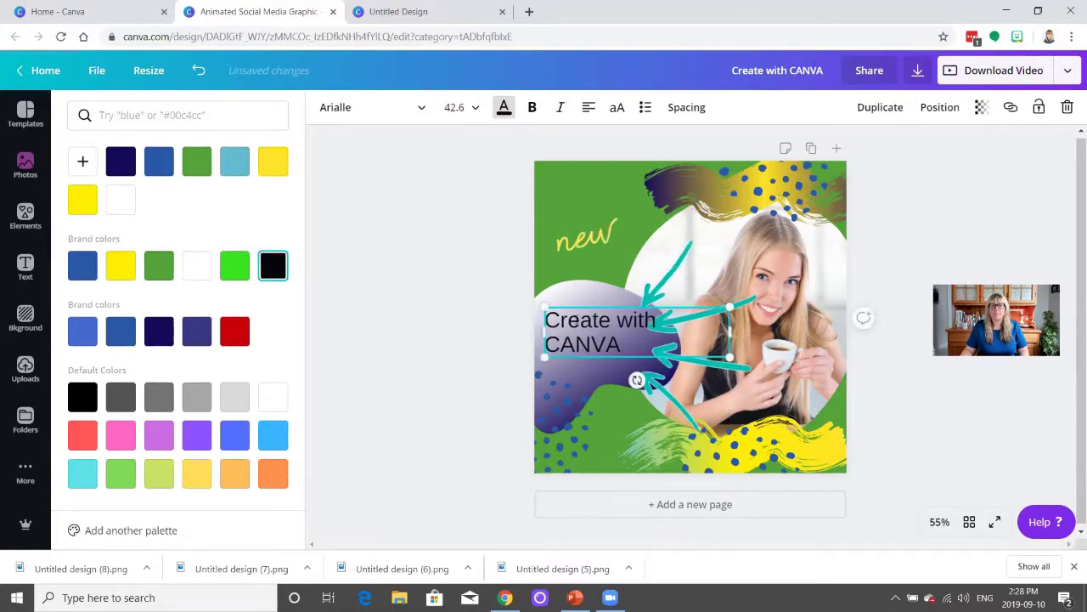
# Move the "Create with CANVA" text slightly down and left inside the gradient bubble
pyautogui.click(577, 305)
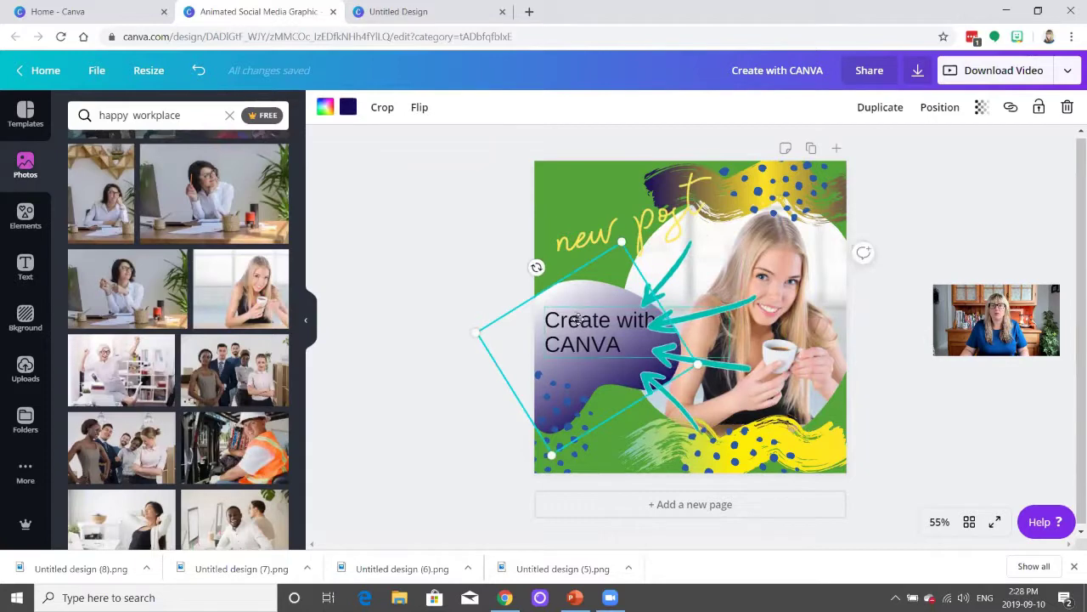
pyautogui.click(580, 310)
pyautogui.moveTo(580, 308); pyautogui.dragTo(576, 311)
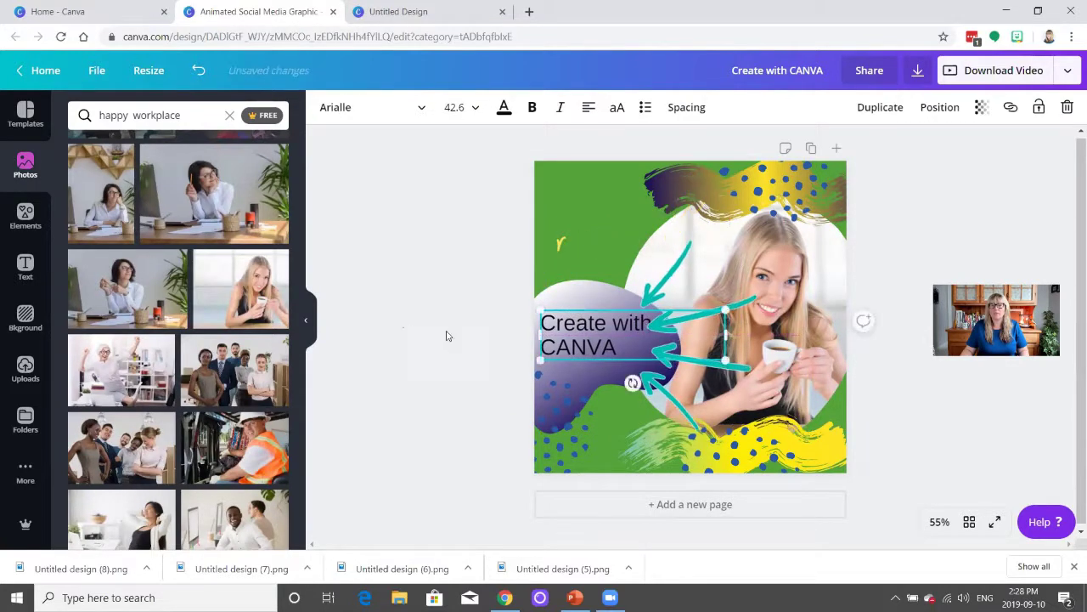
pyautogui.click(897, 338)
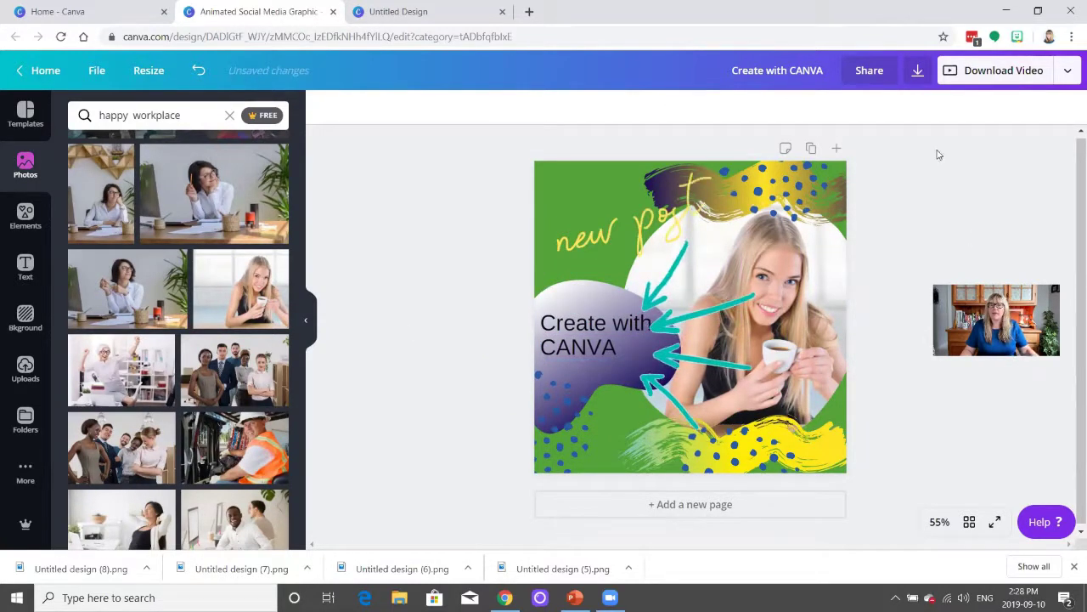
# Move the animated "new post" sticker left, closer to the design's left edge
pyautogui.click(618, 236)
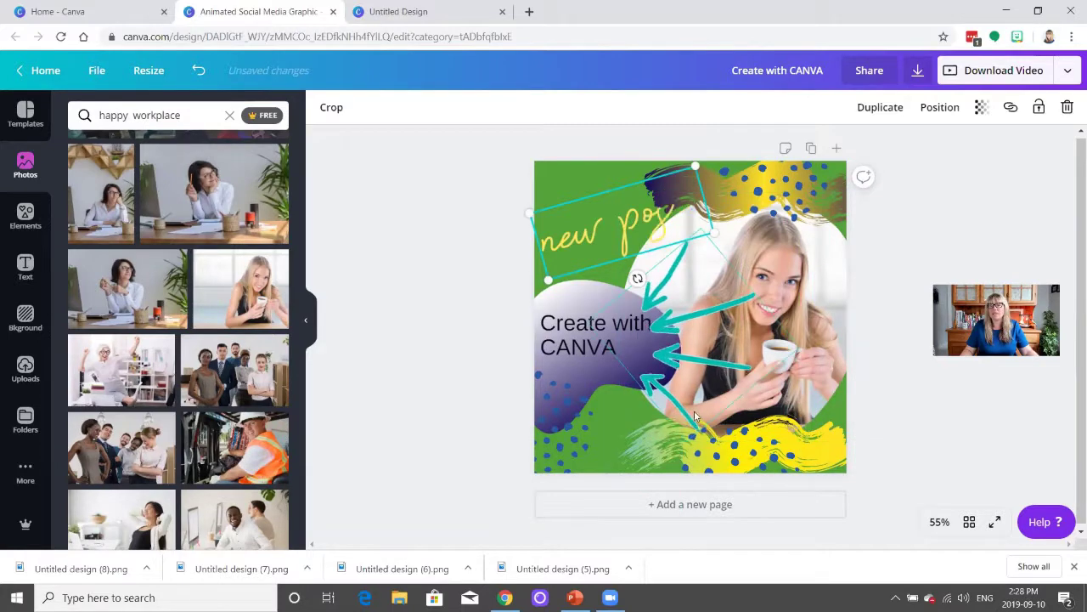
pyautogui.click(959, 182)
# Open the download options and choose the Animation (MP4/GIF) file type
pyautogui.click(919, 73)
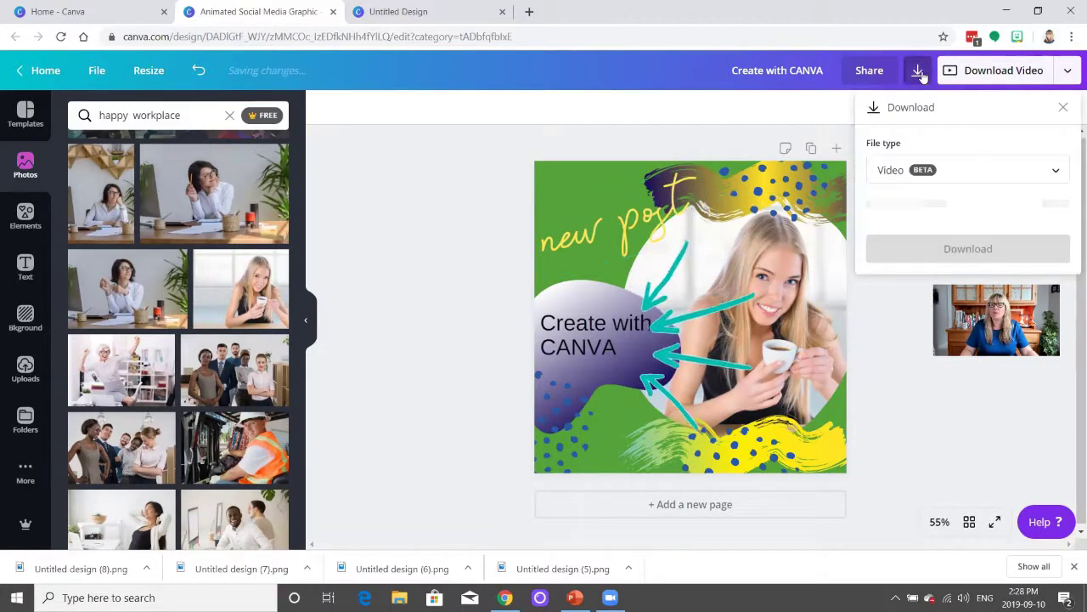
pyautogui.click(1050, 175)
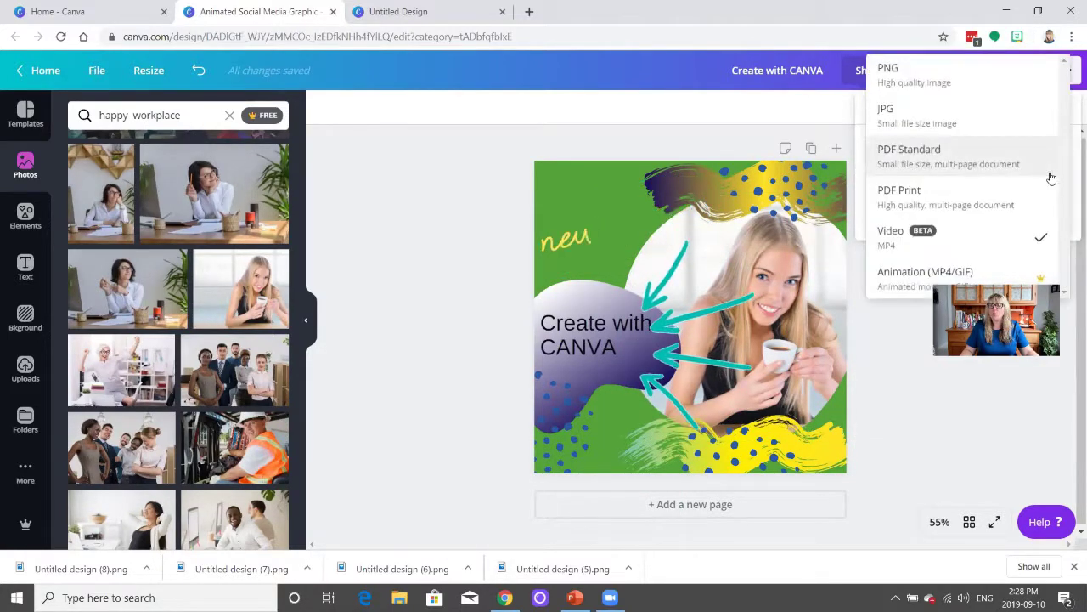
pyautogui.click(890, 276)
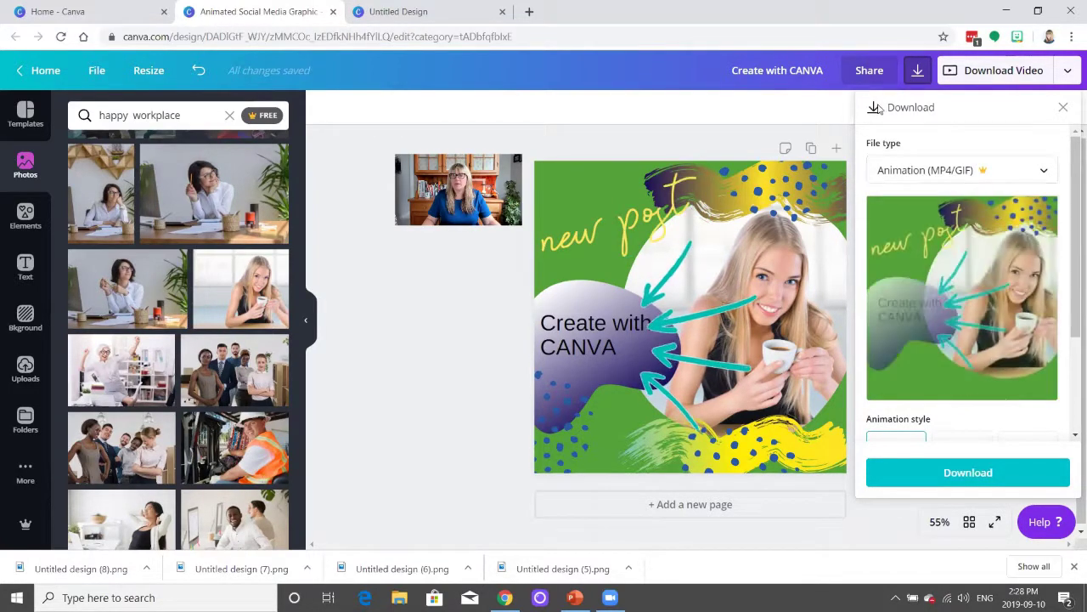
# Set the download file type to Video and download the design
pyautogui.click(1043, 179)
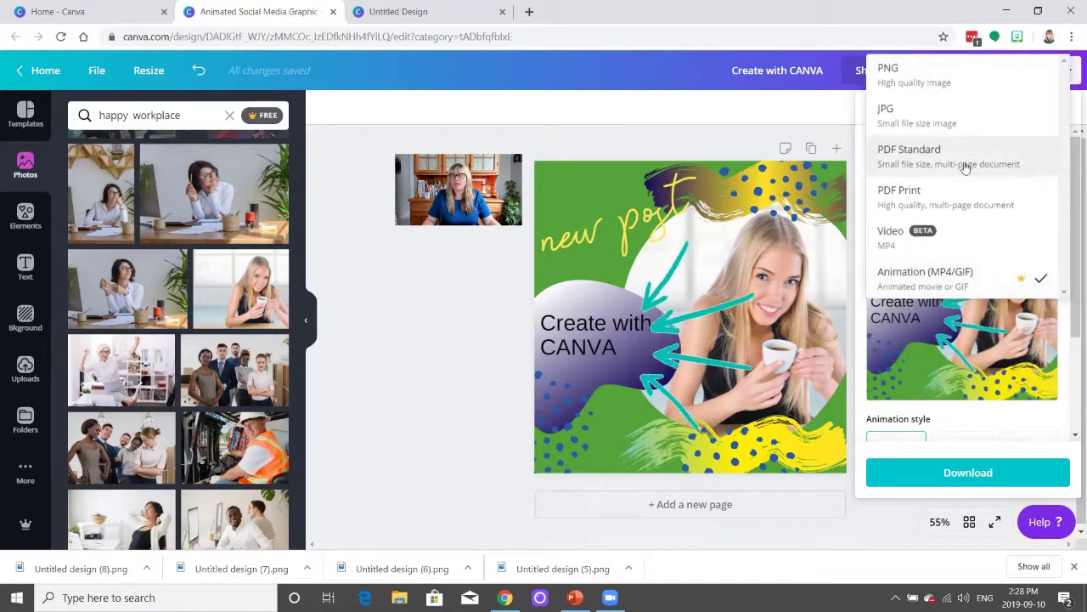
pyautogui.click(897, 237)
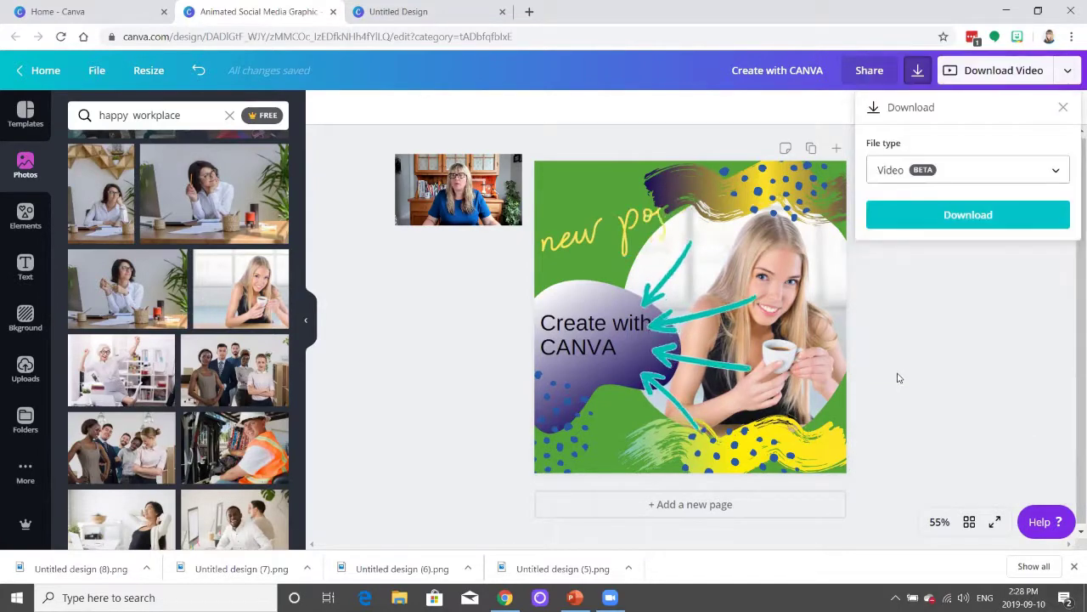
pyautogui.click(960, 218)
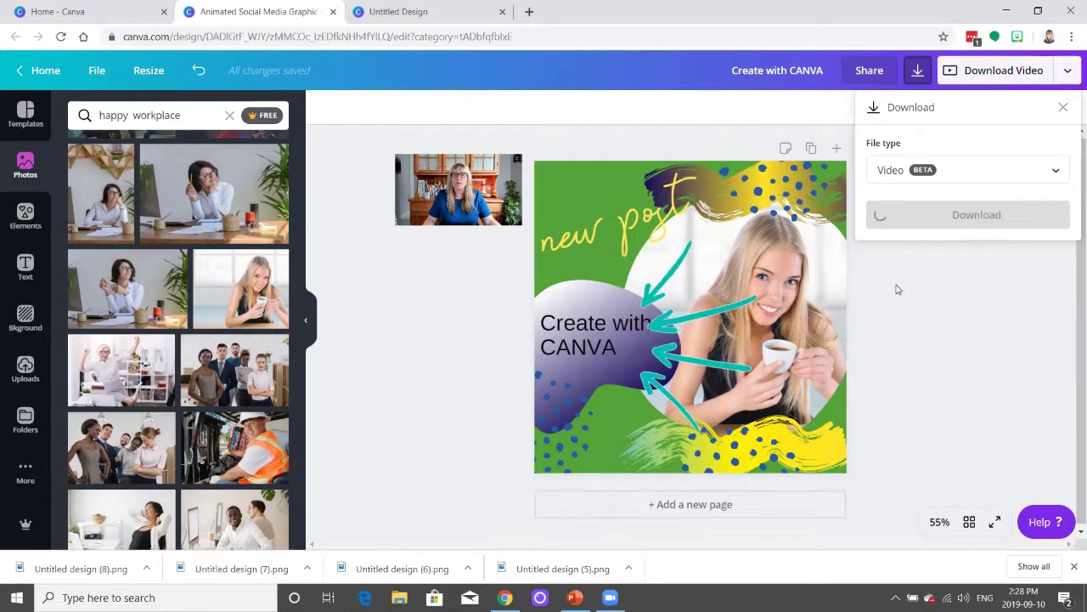